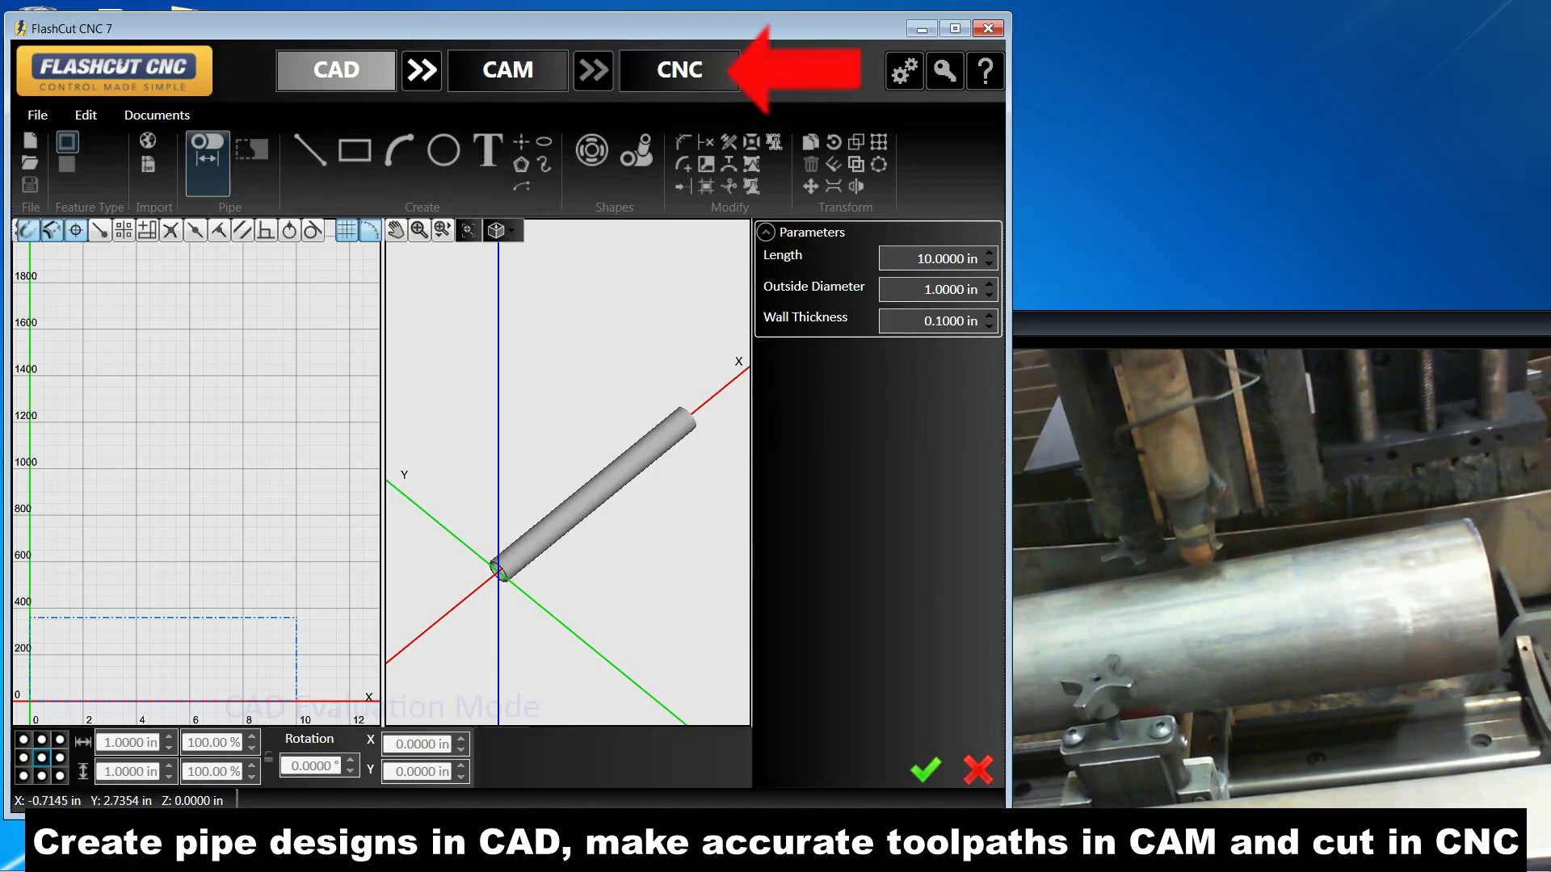
Create a new Pipe Part document
{"action": "middle_click_drag", "start_coordinate": [177, 638], "coordinate": [193, 501]}
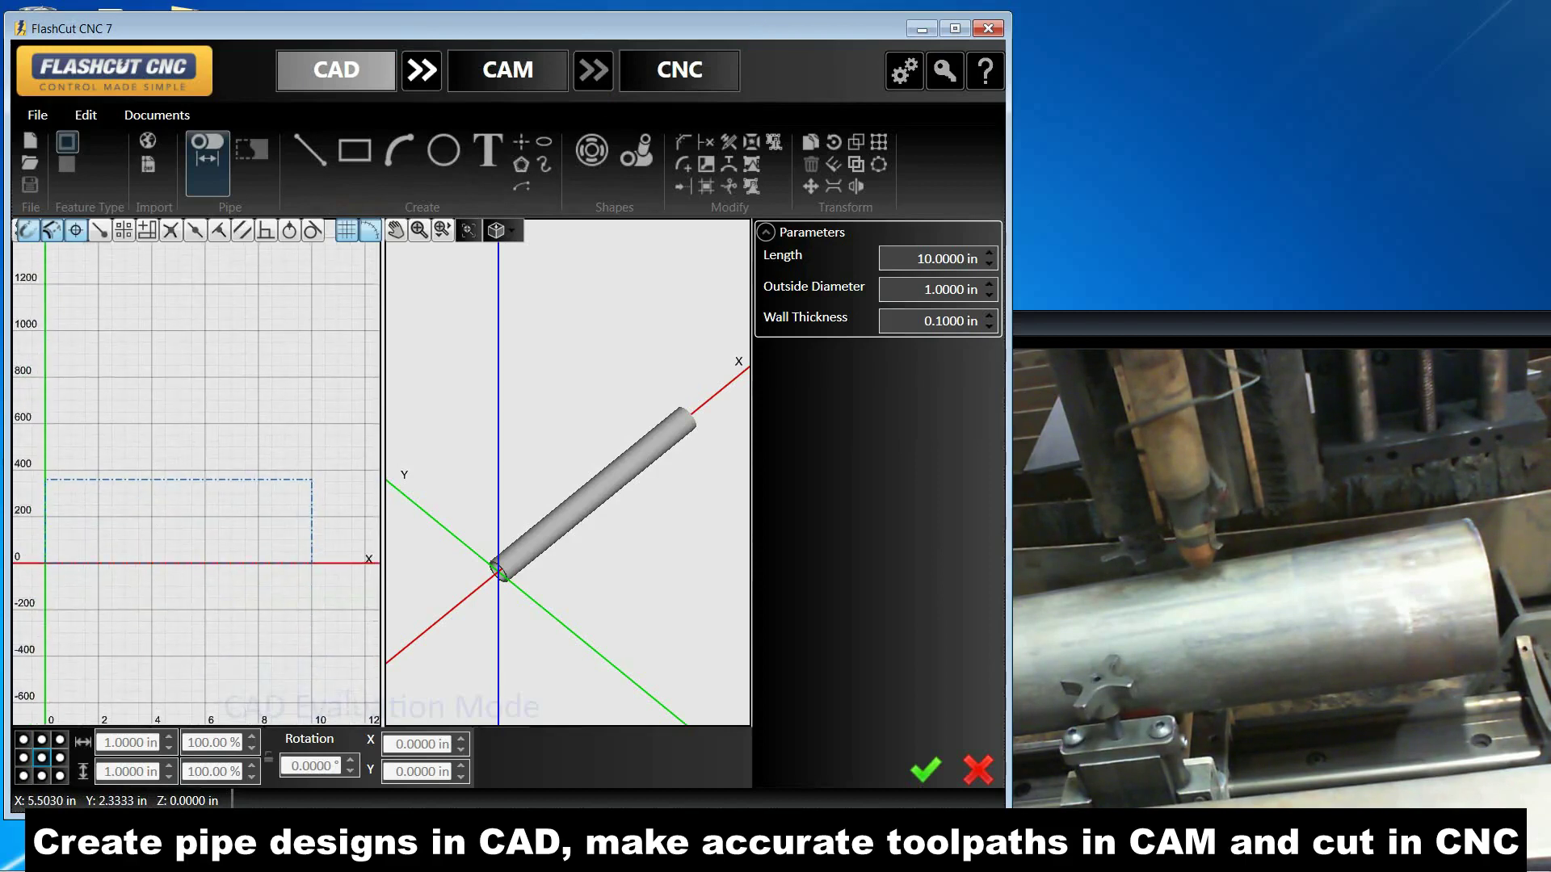
{"action": "left_click", "coordinate": [37, 115]}
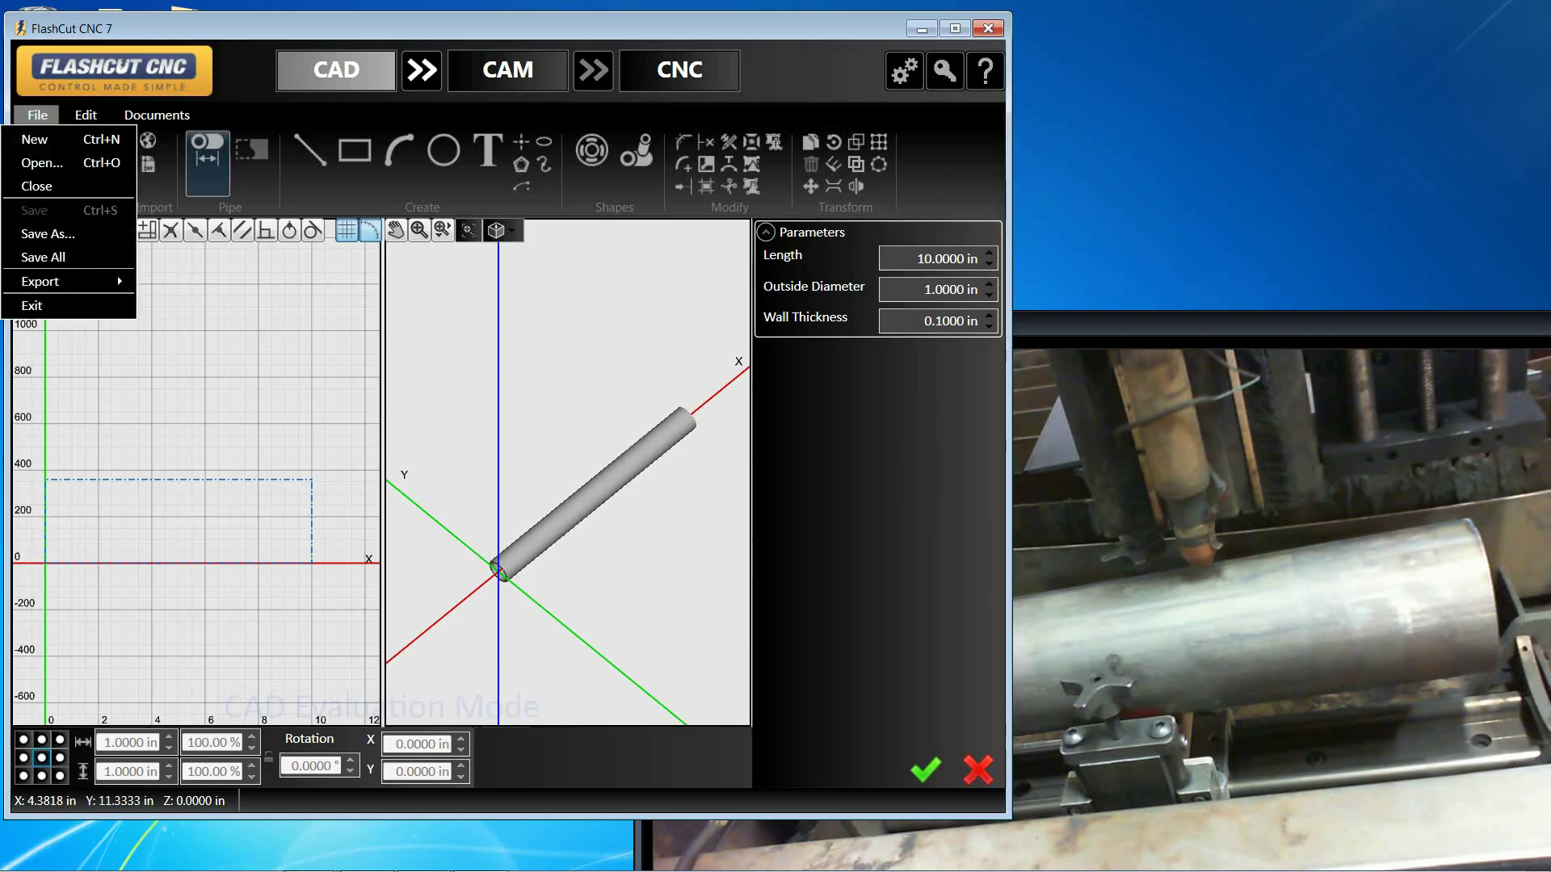
{"action": "left_click", "coordinate": [35, 139]}
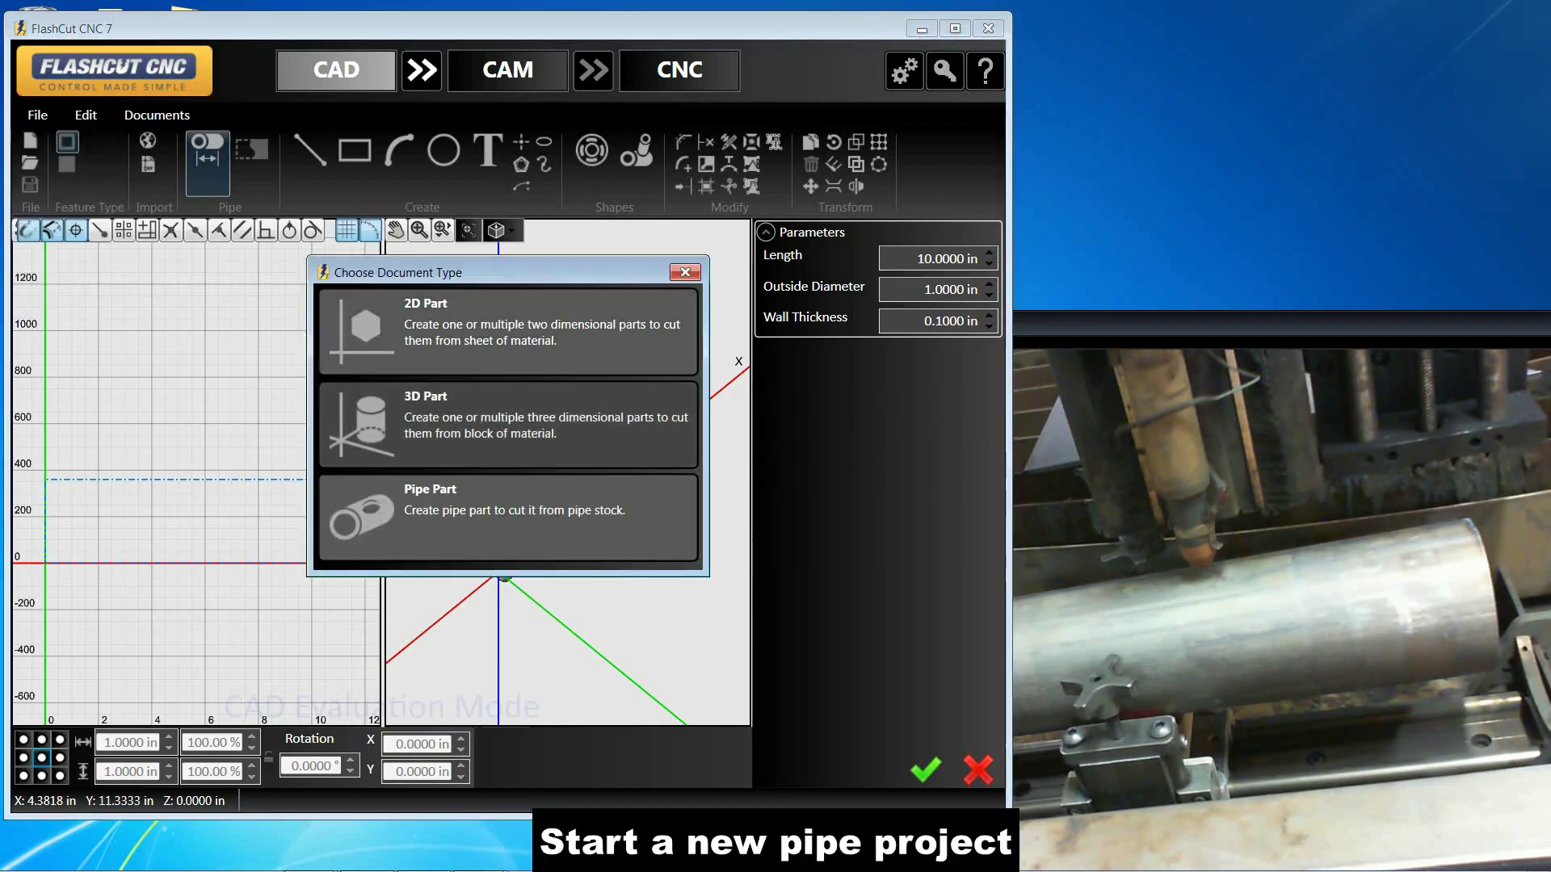
{"action": "left_click", "coordinate": [509, 517]}
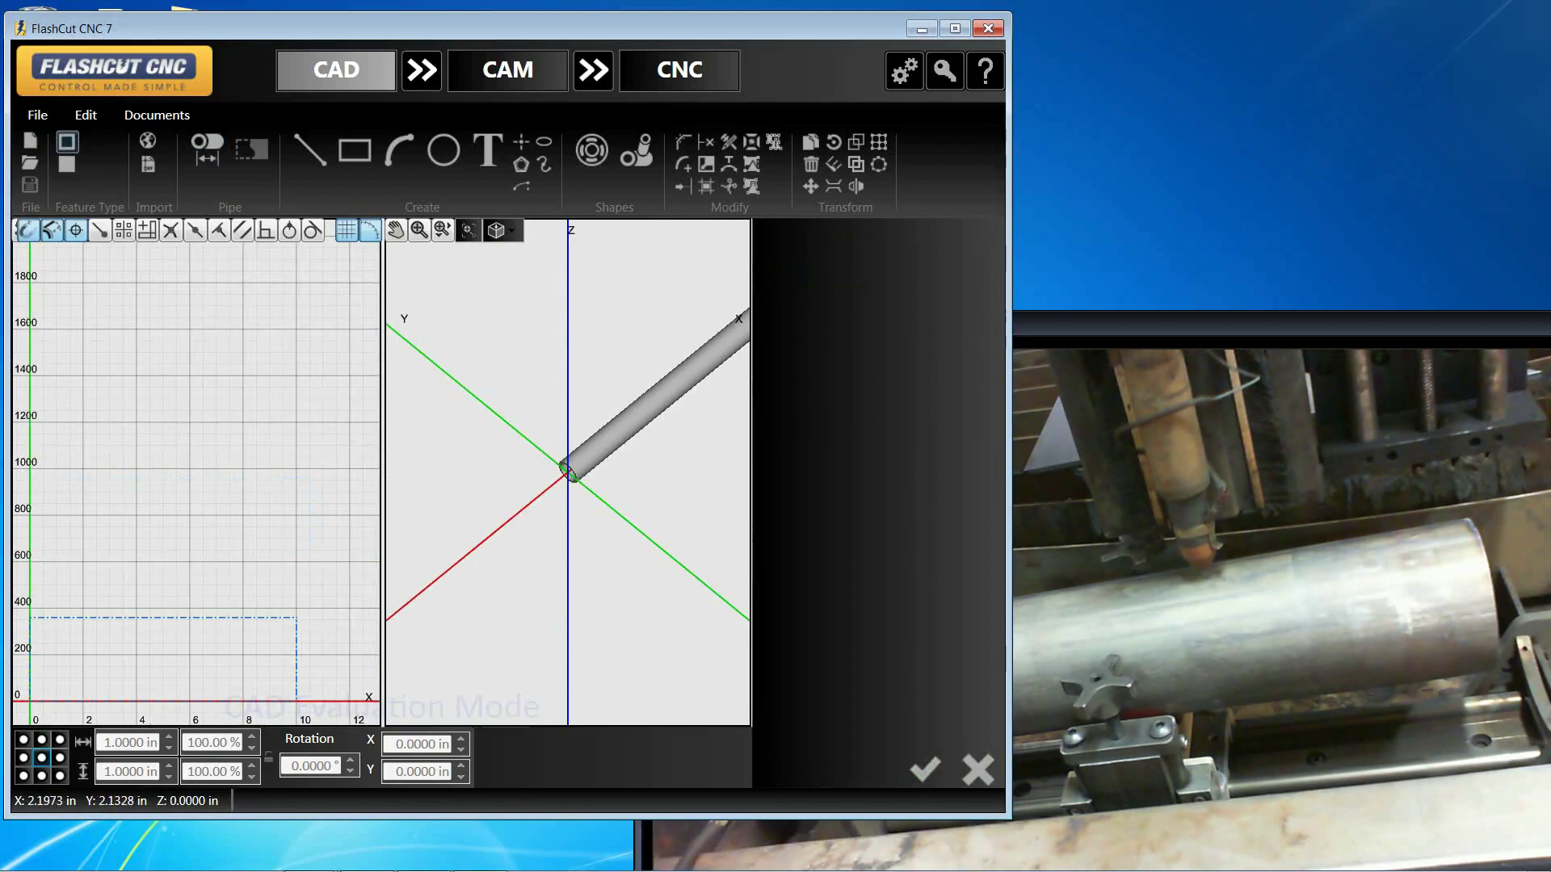
Set the pipe's outside diameter to 4 in, wall thickness to 0.0625 in and length to 6 in
{"action": "middle_click_drag", "start_coordinate": [199, 643], "coordinate": [213, 497]}
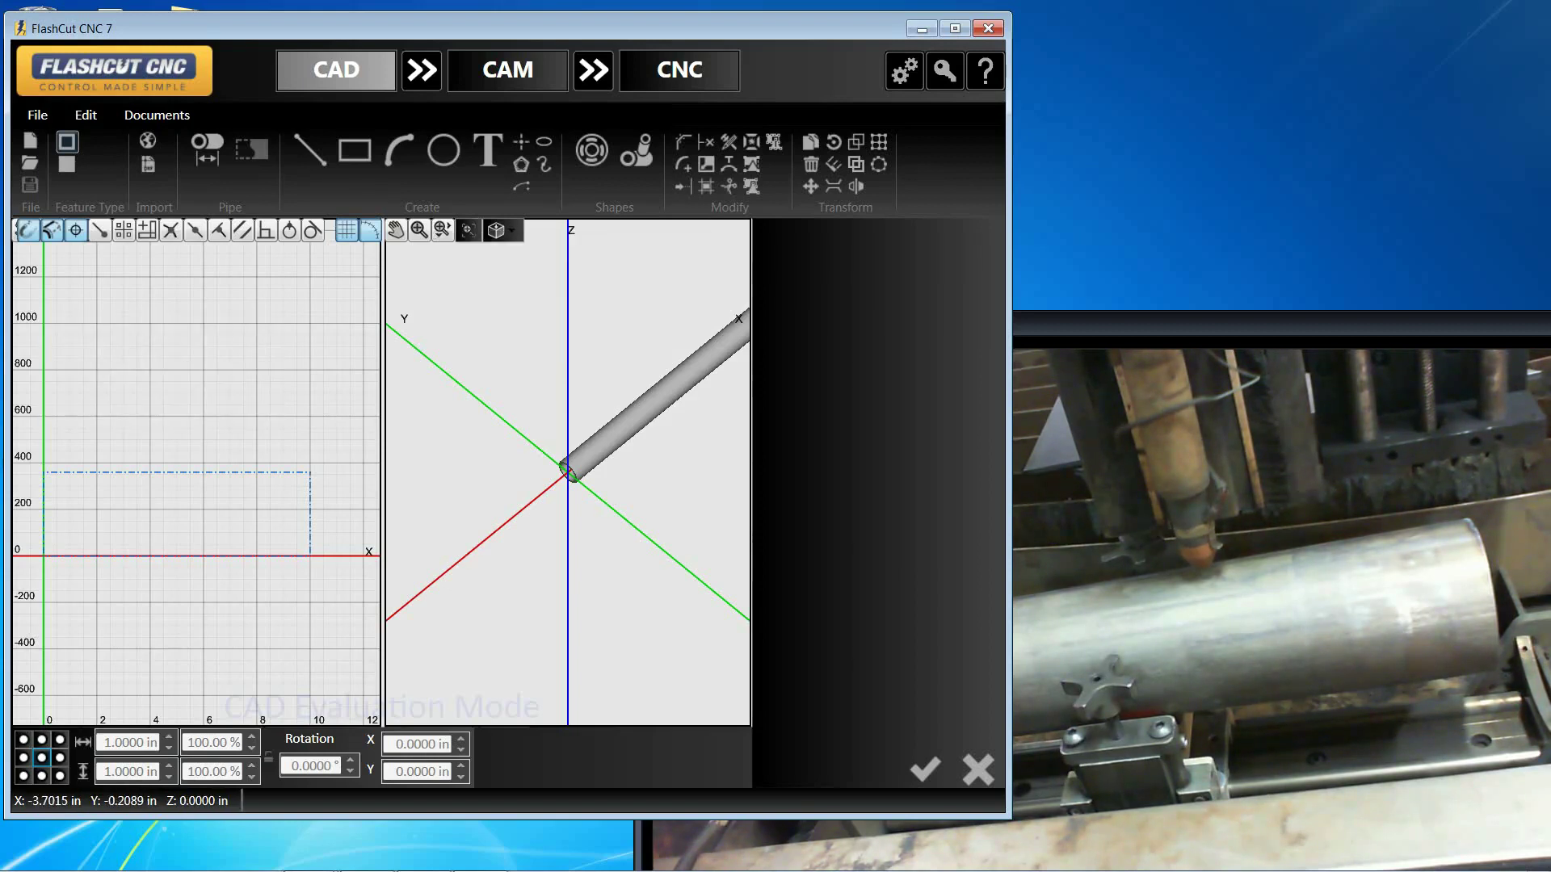
{"action": "middle_click_drag", "start_coordinate": [636, 437], "coordinate": [548, 540]}
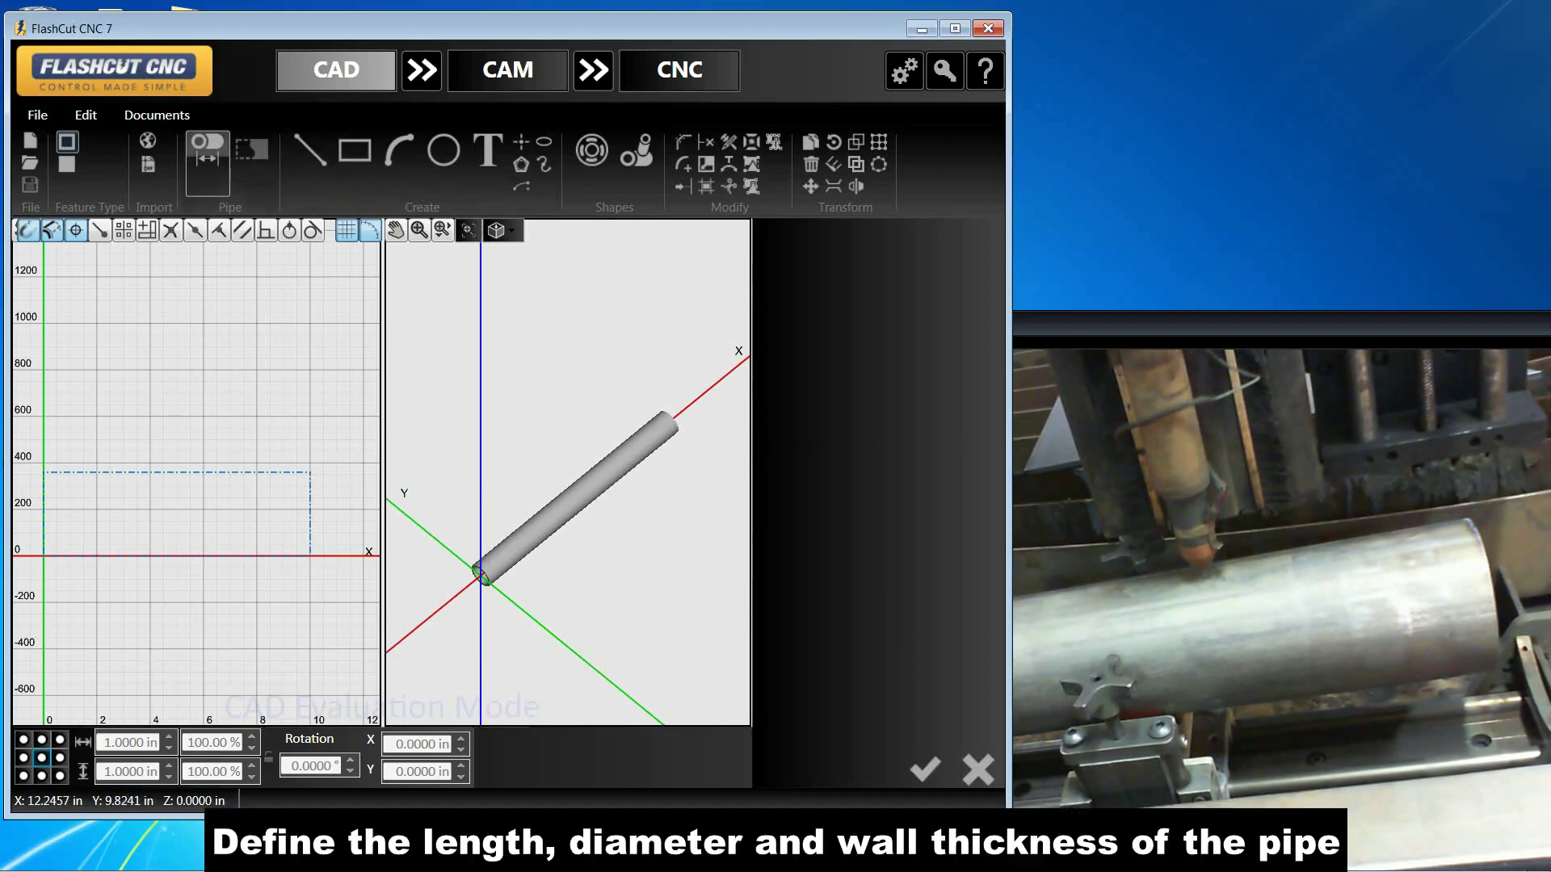
{"action": "left_click", "coordinate": [208, 161]}
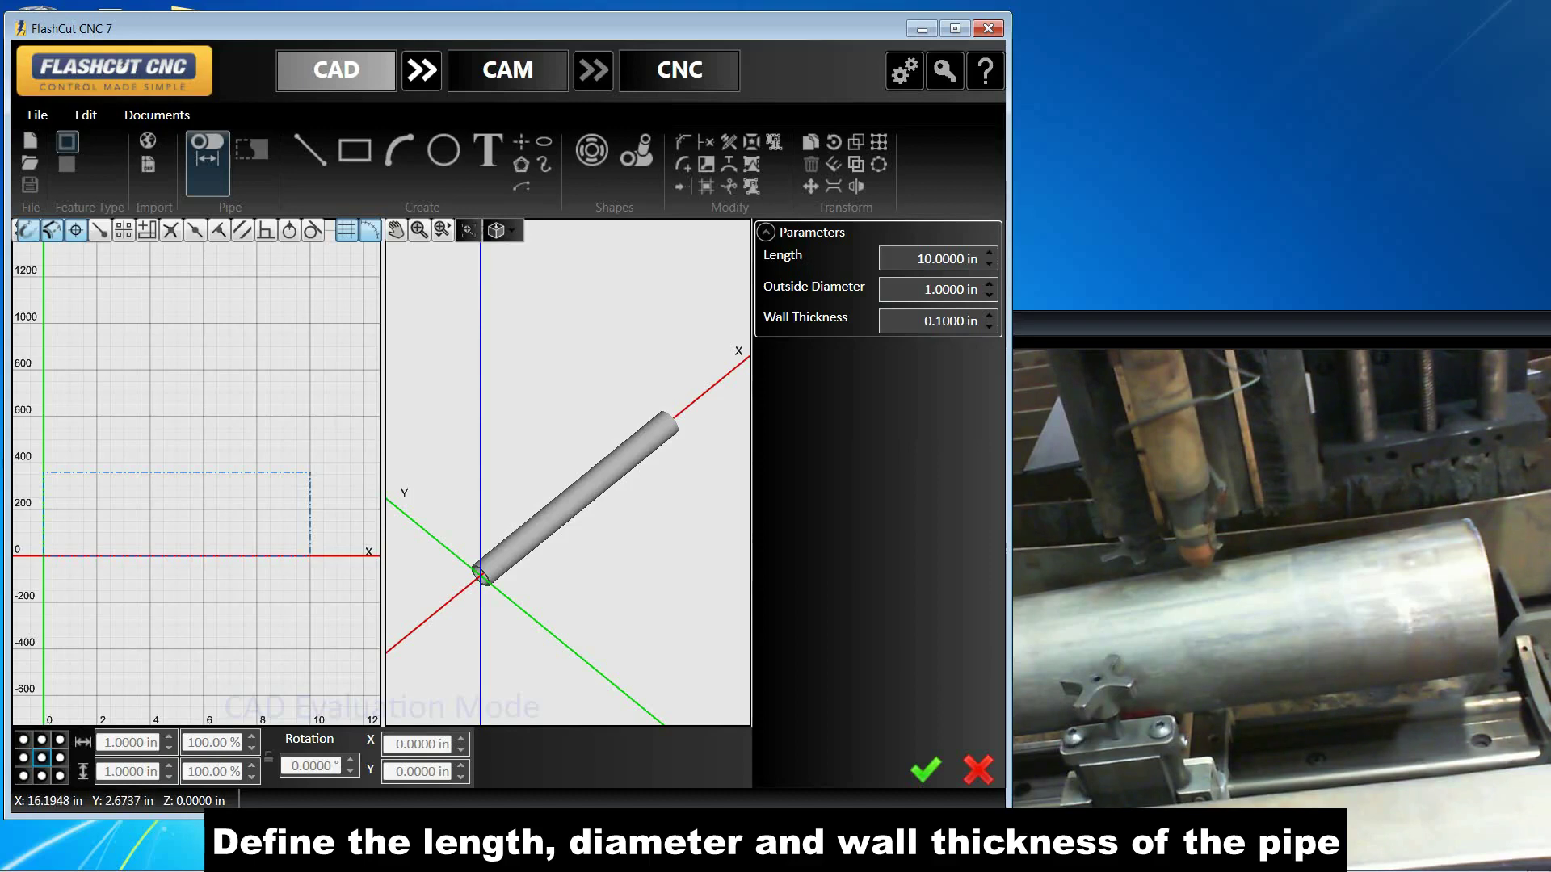
{"action": "left_click", "coordinate": [950, 290]}
{"action": "type", "text": "4"}
{"action": "key", "text": "Tab"}
{"action": "type", "text": ".0625"}
{"action": "key", "text": "Tab"}
{"action": "type", "text": "6"}
{"action": "key", "text": "Return"}
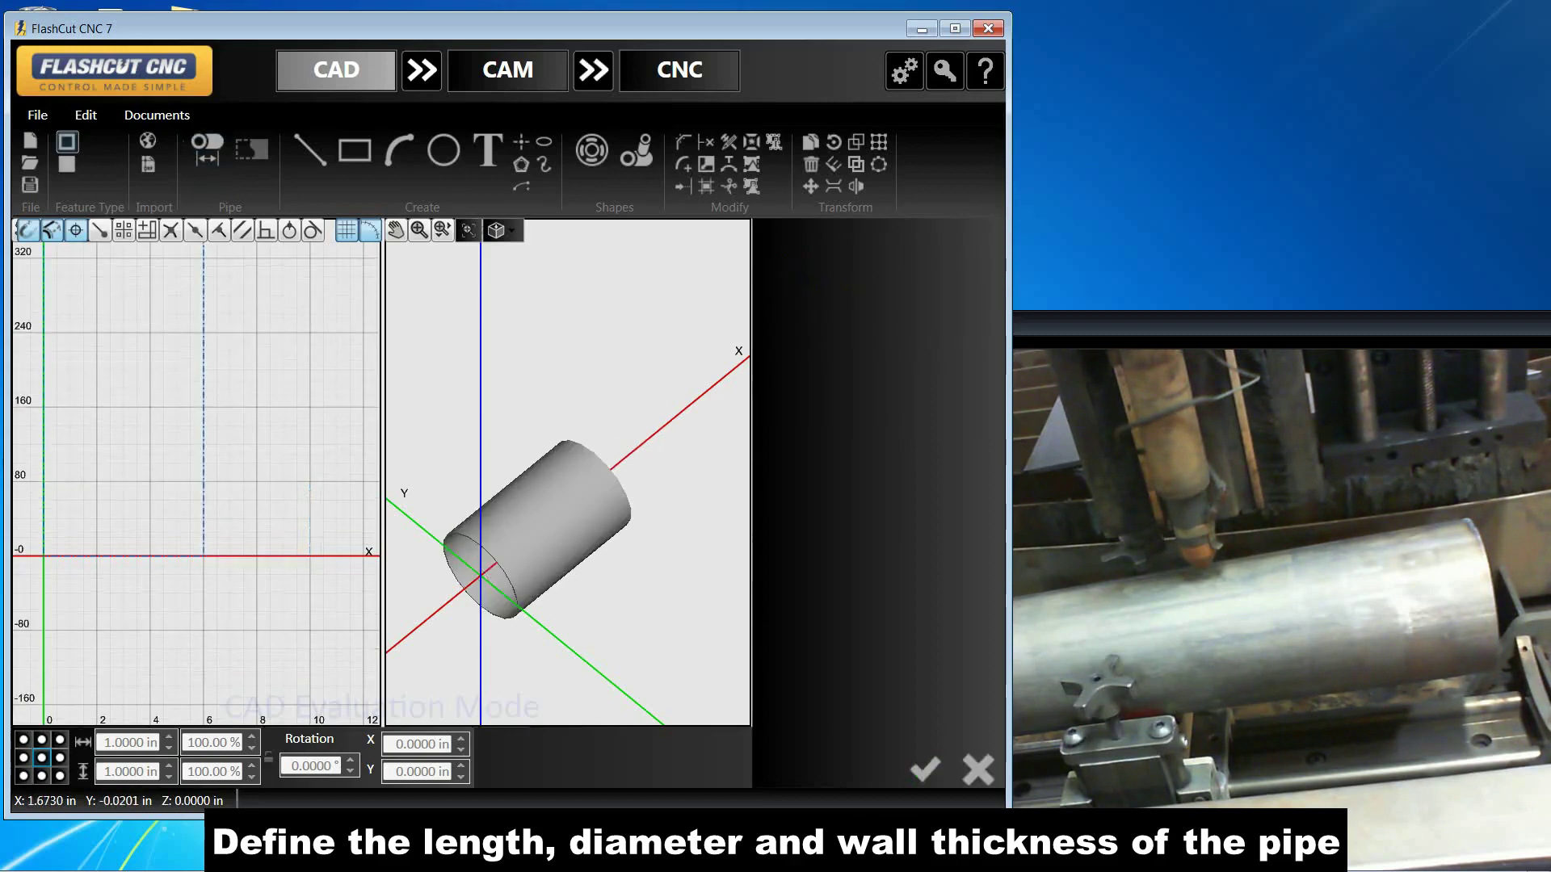
Open the pipe joint shapes and review the mitre, end cap and through-pipe options and their parameters
{"action": "middle_click_drag", "start_coordinate": [553, 530], "coordinate": [540, 427]}
{"action": "scroll", "coordinate": [534, 524], "scroll_direction": "up", "scroll_amount": 3}
{"action": "scroll", "coordinate": [533, 525], "scroll_direction": "up", "scroll_amount": 1}
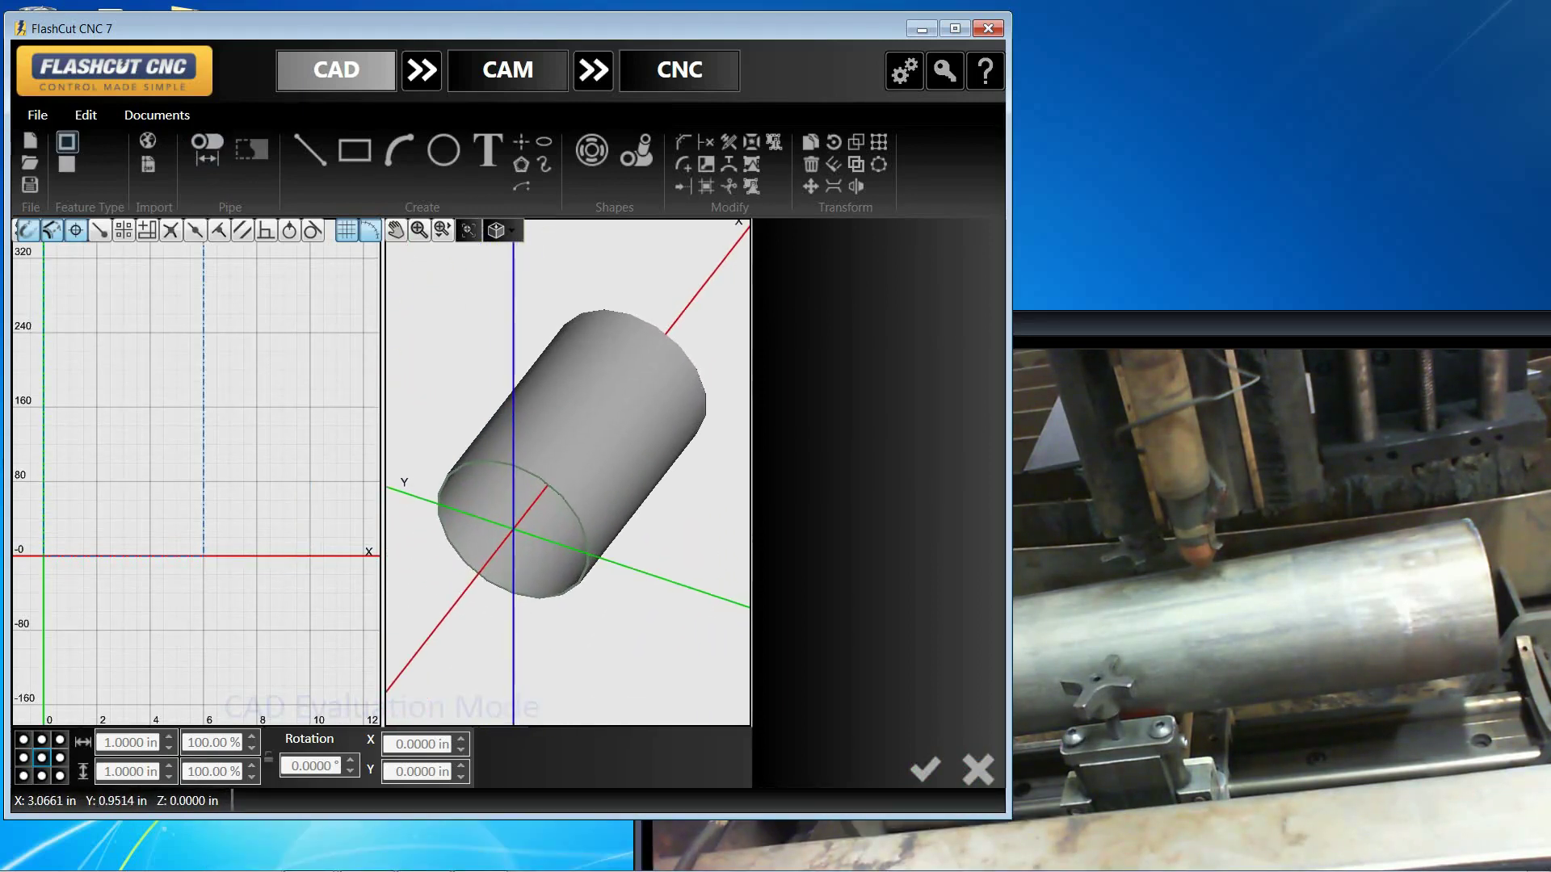
{"action": "middle_click_drag", "start_coordinate": [102, 386], "coordinate": [127, 471]}
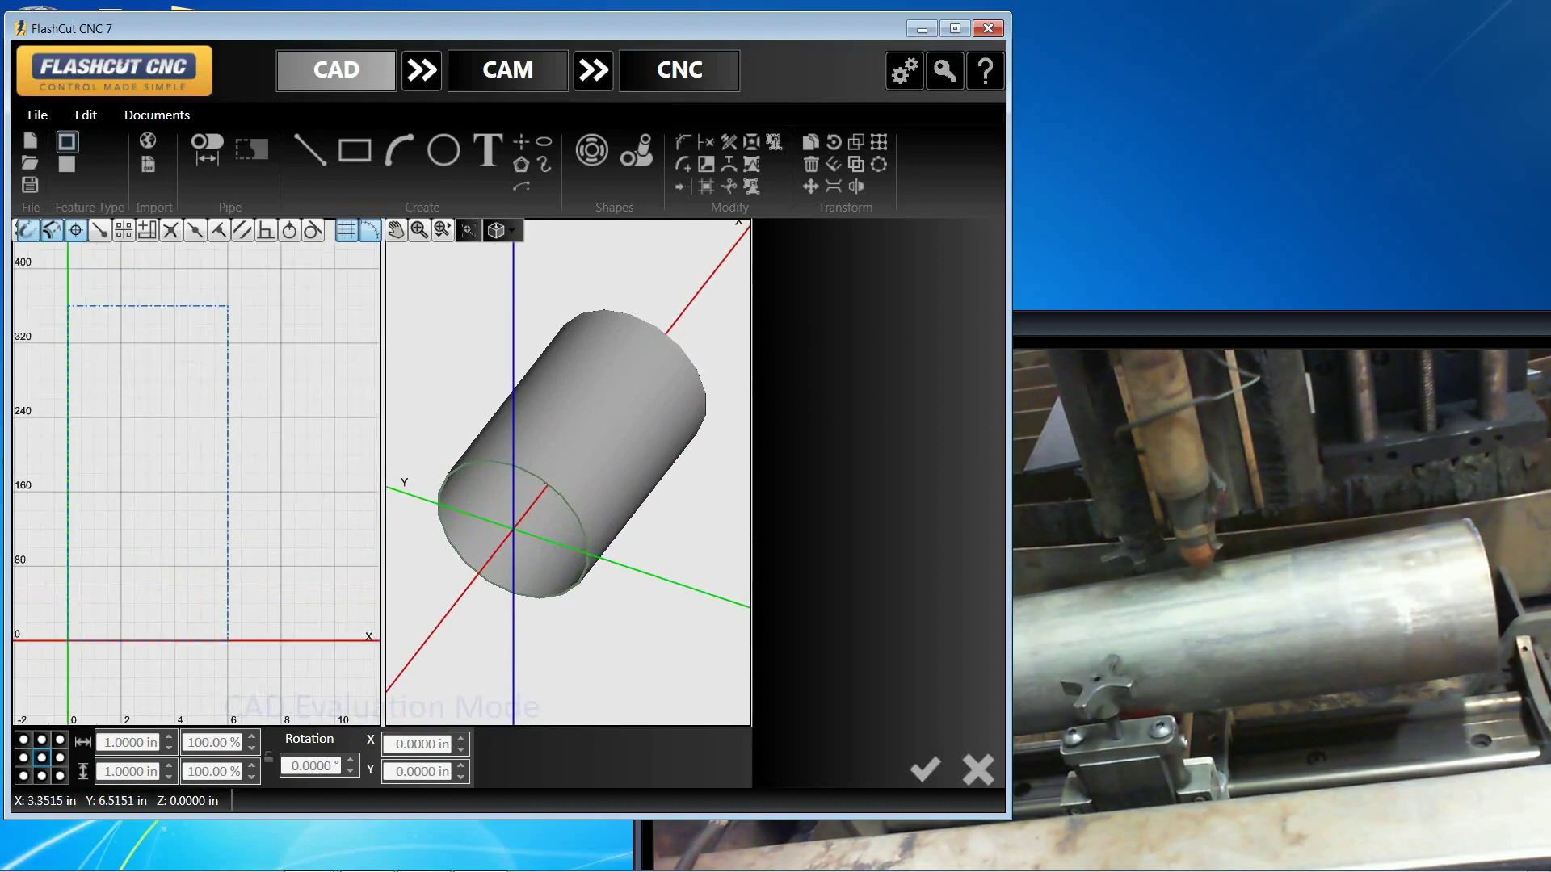
{"action": "scroll", "coordinate": [161, 469], "scroll_direction": "up", "scroll_amount": 1}
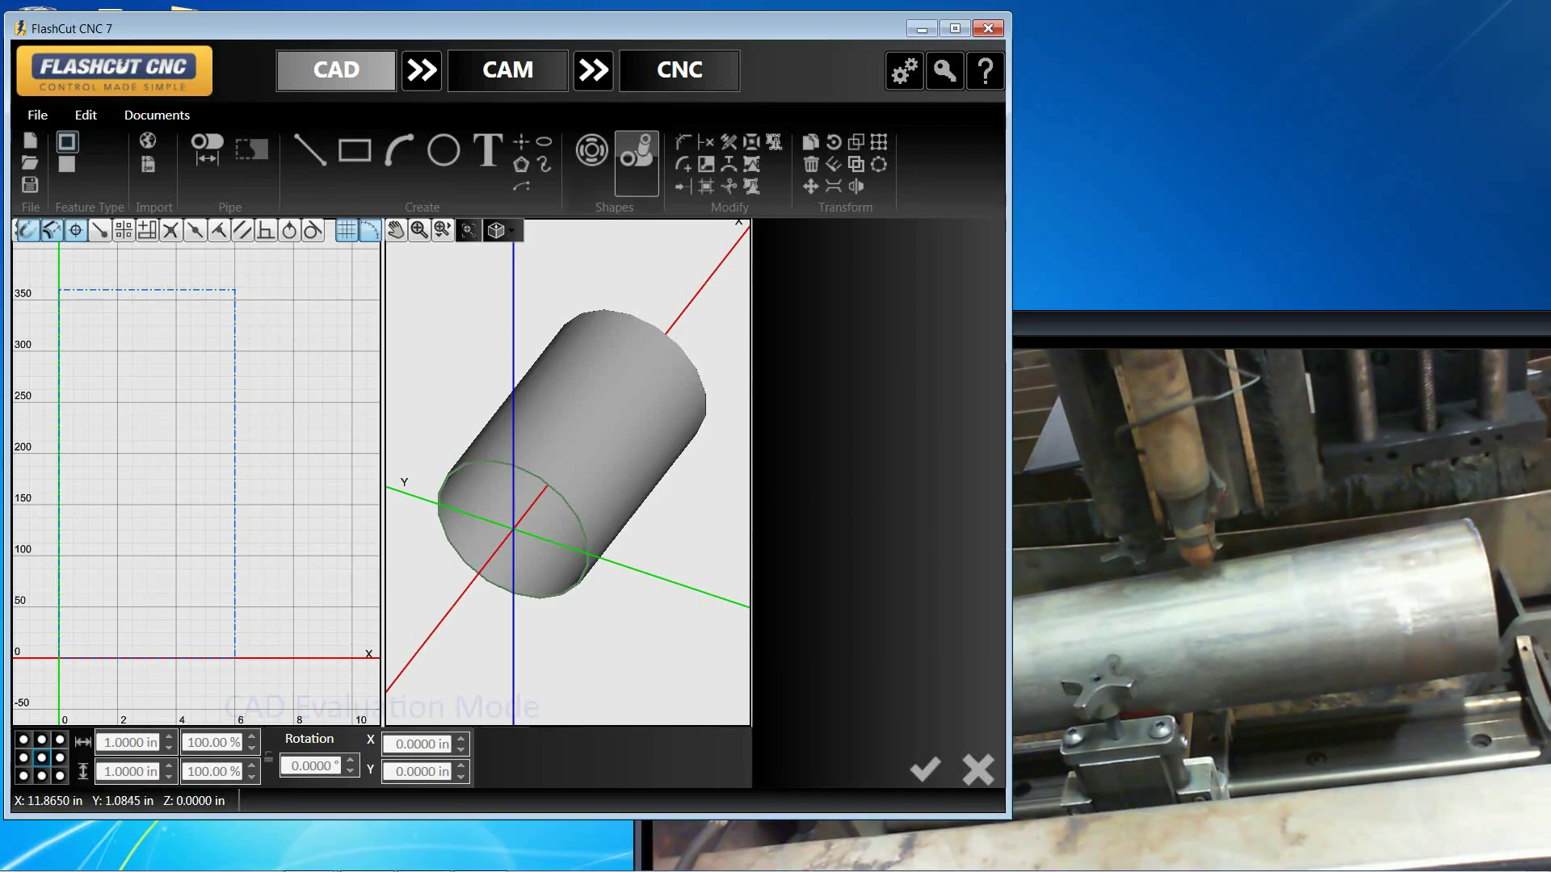
{"action": "left_click", "coordinate": [636, 163]}
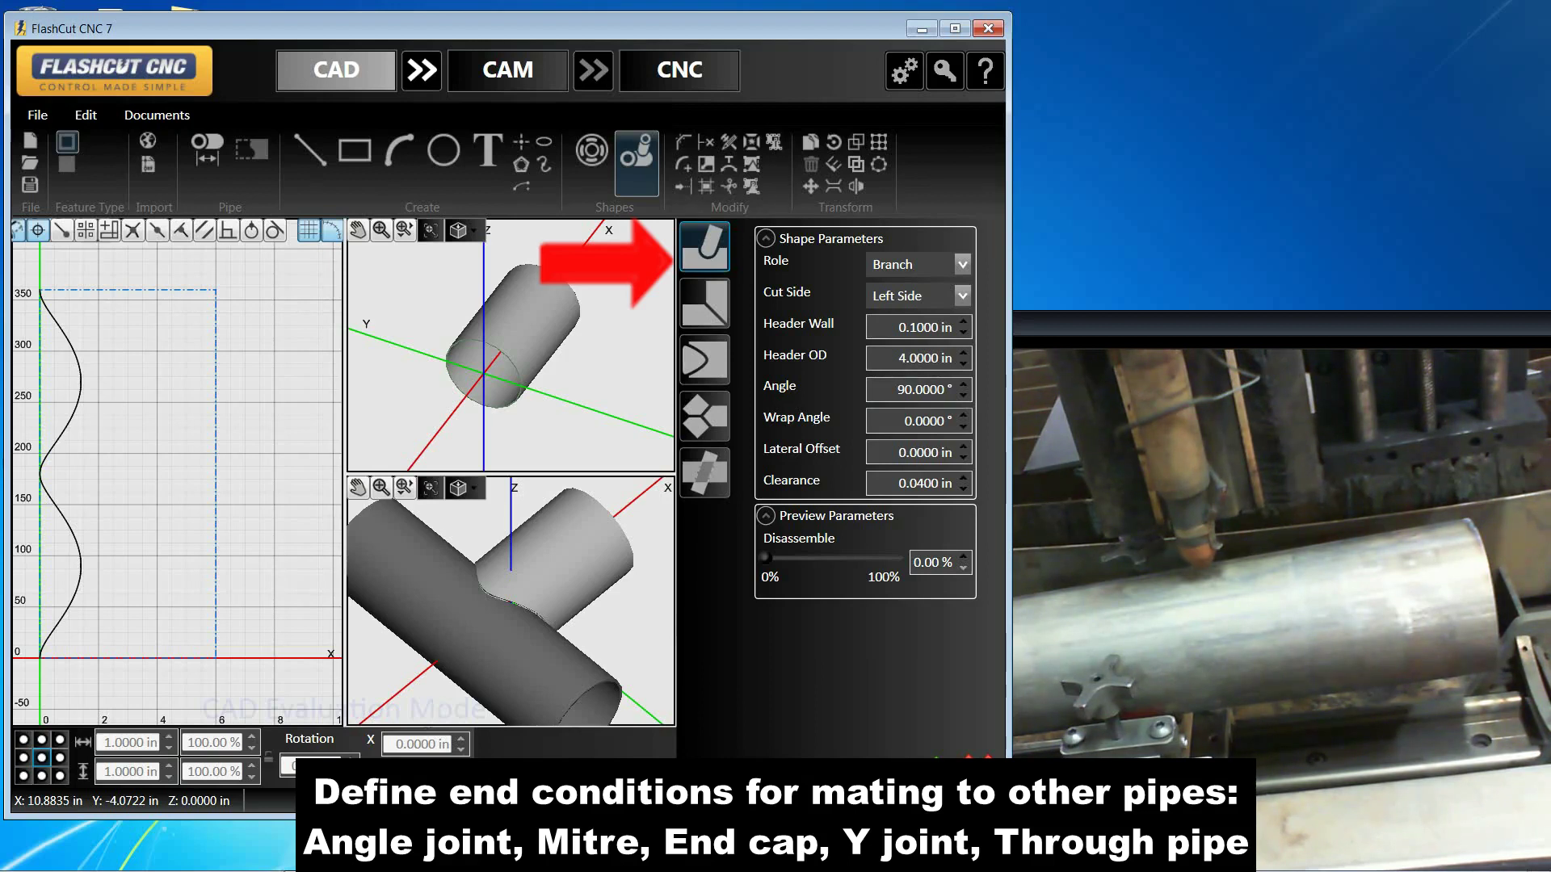
{"action": "left_click", "coordinate": [705, 304]}
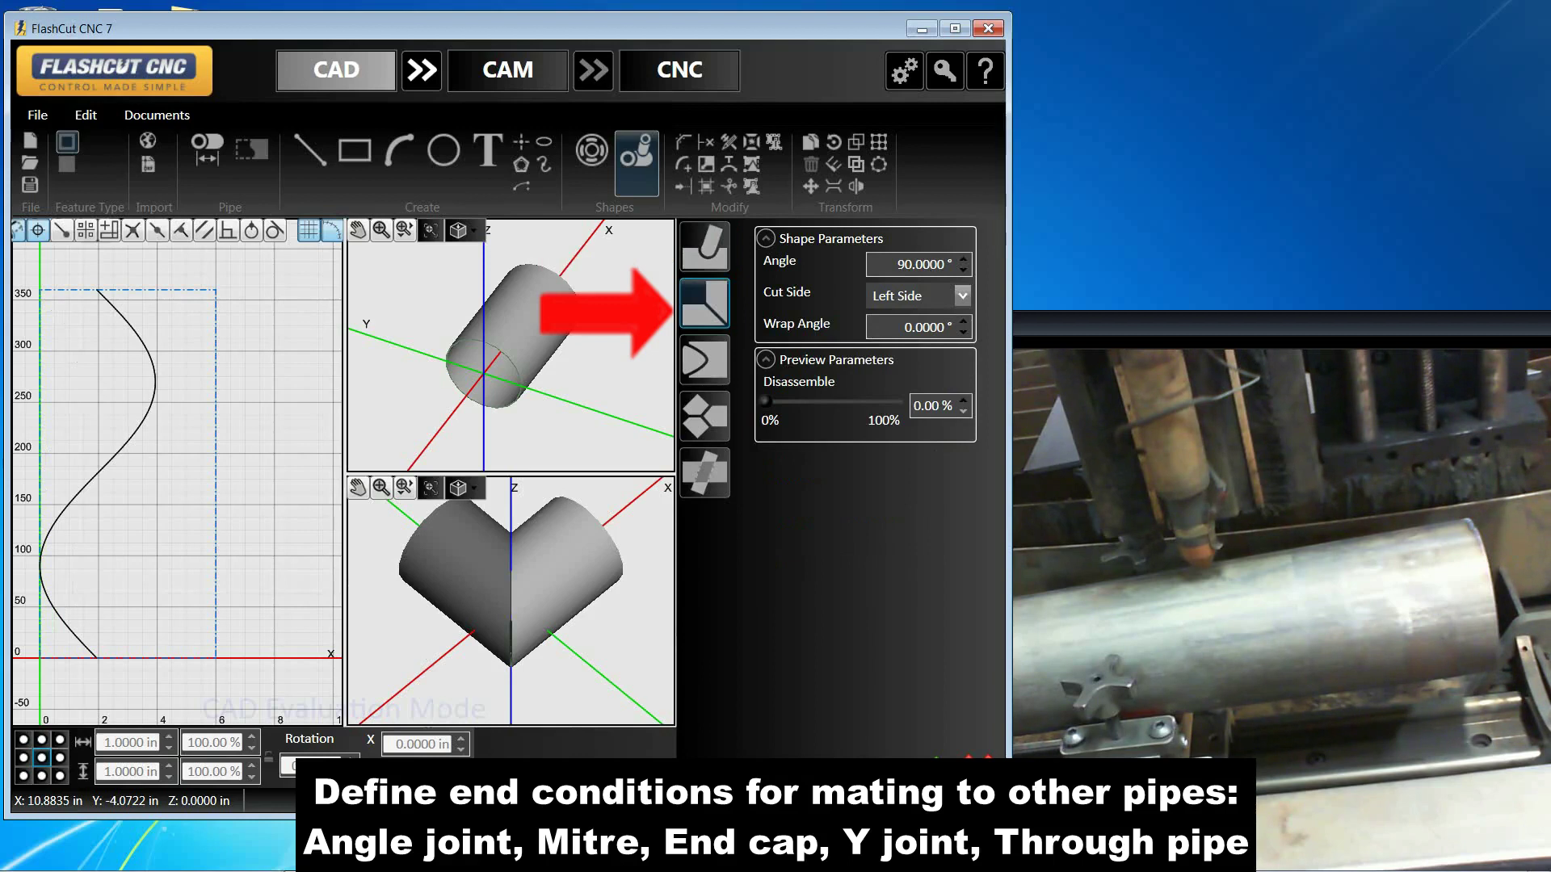
{"action": "left_click", "coordinate": [706, 360]}
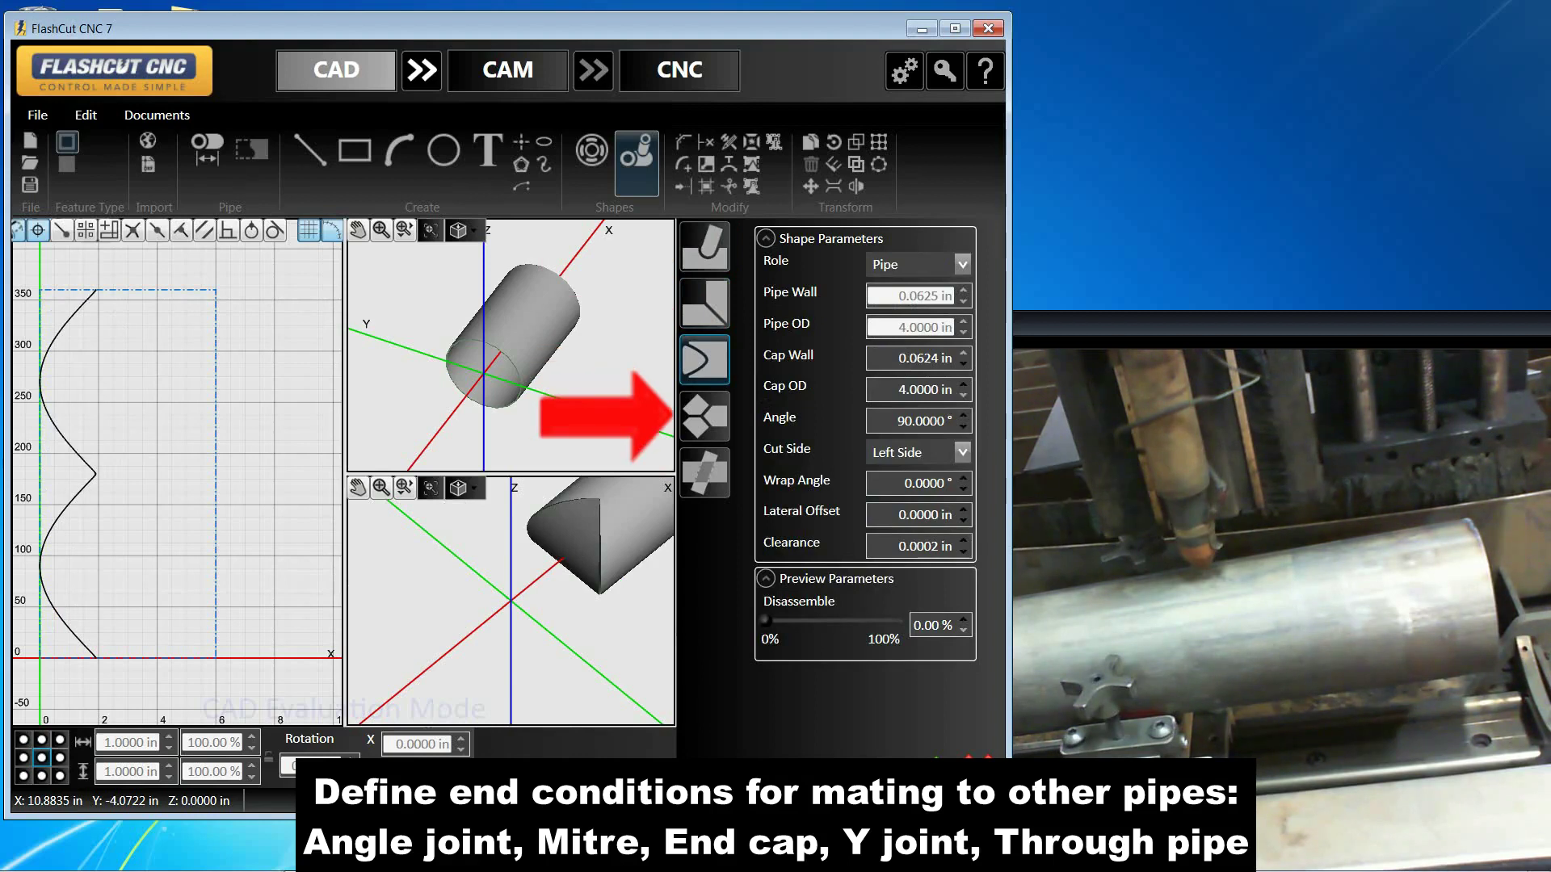
{"action": "left_click", "coordinate": [705, 473]}
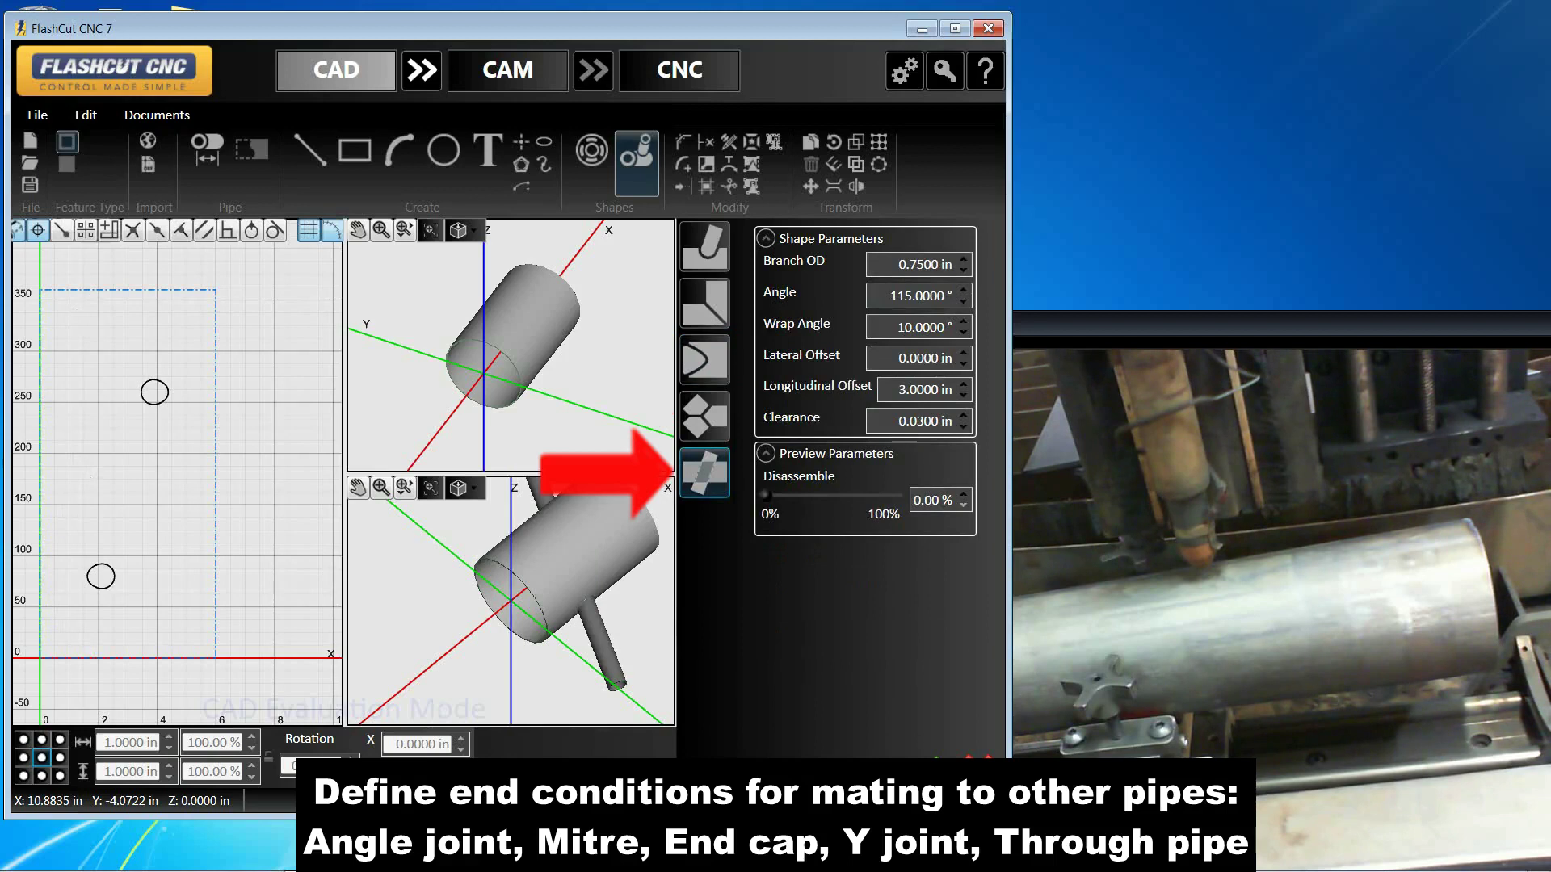
Check the disassembly preview of a 90° angle joint with the Branch role and apply it to the pipe's left side
{"action": "left_click", "coordinate": [705, 247]}
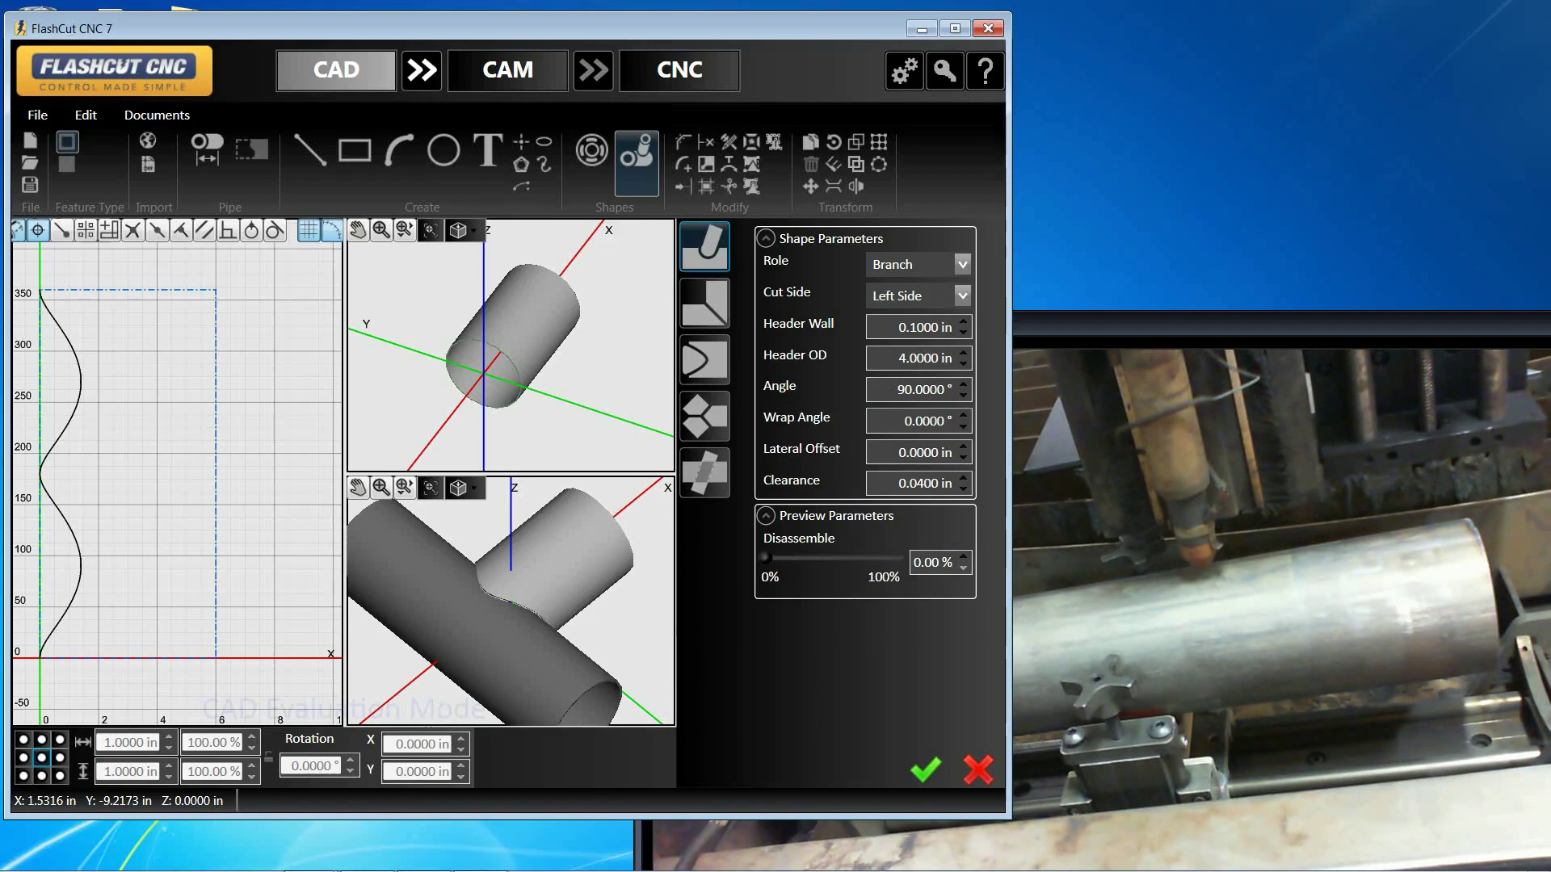
{"action": "middle_click_drag", "start_coordinate": [565, 614], "coordinate": [516, 583]}
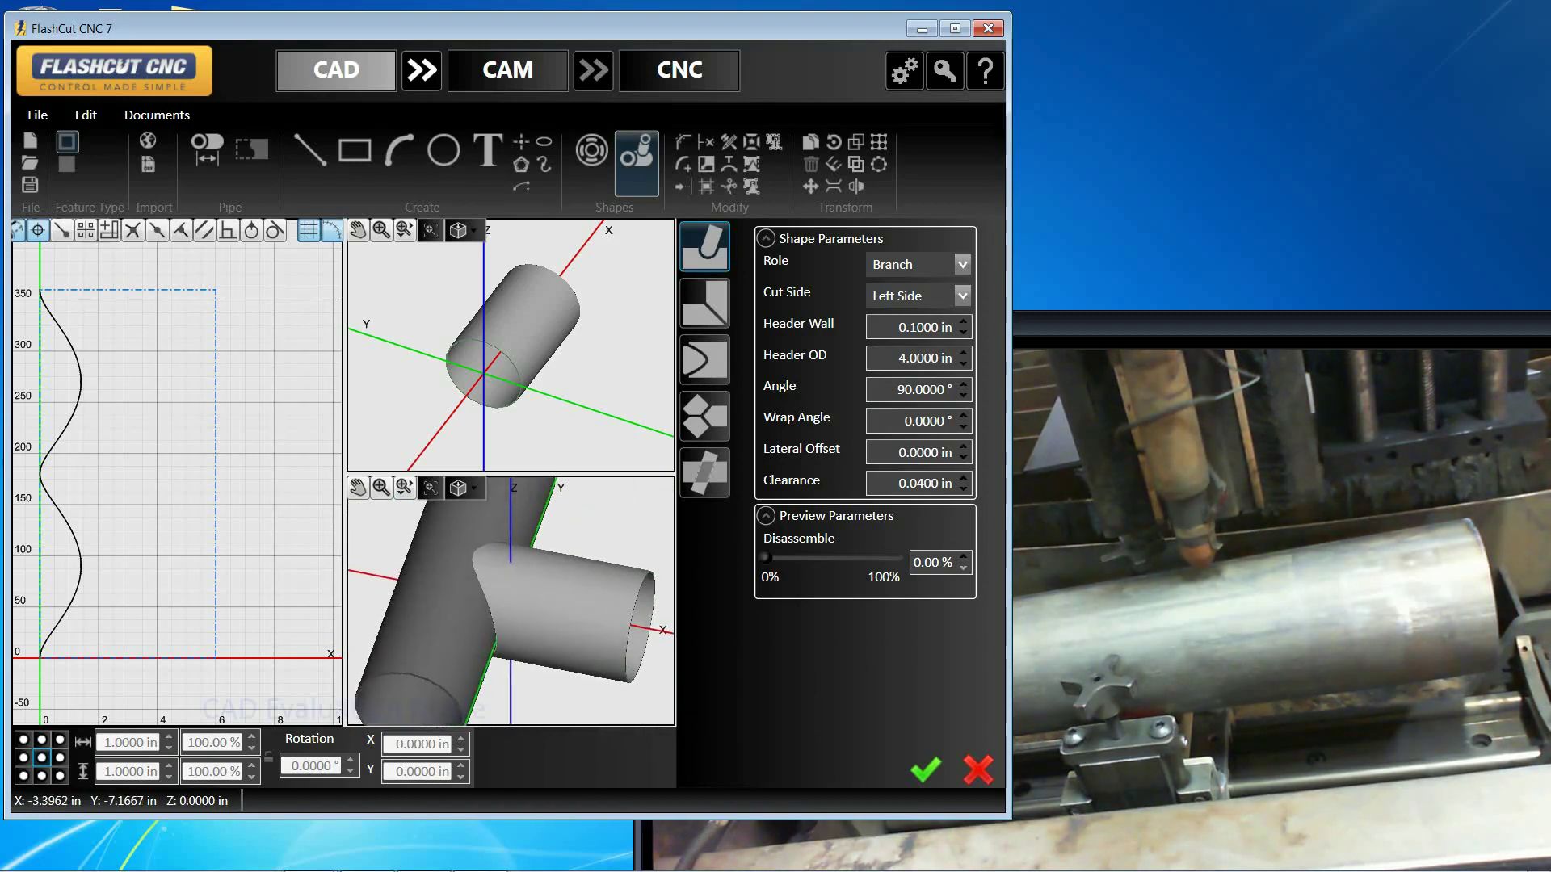
{"action": "mouse_move", "coordinate": [766, 558]}
{"action": "left_mouse_down"}
{"action": "mouse_move", "coordinate": [822, 558]}
{"action": "mouse_move", "coordinate": [765, 558]}
{"action": "left_mouse_up"}
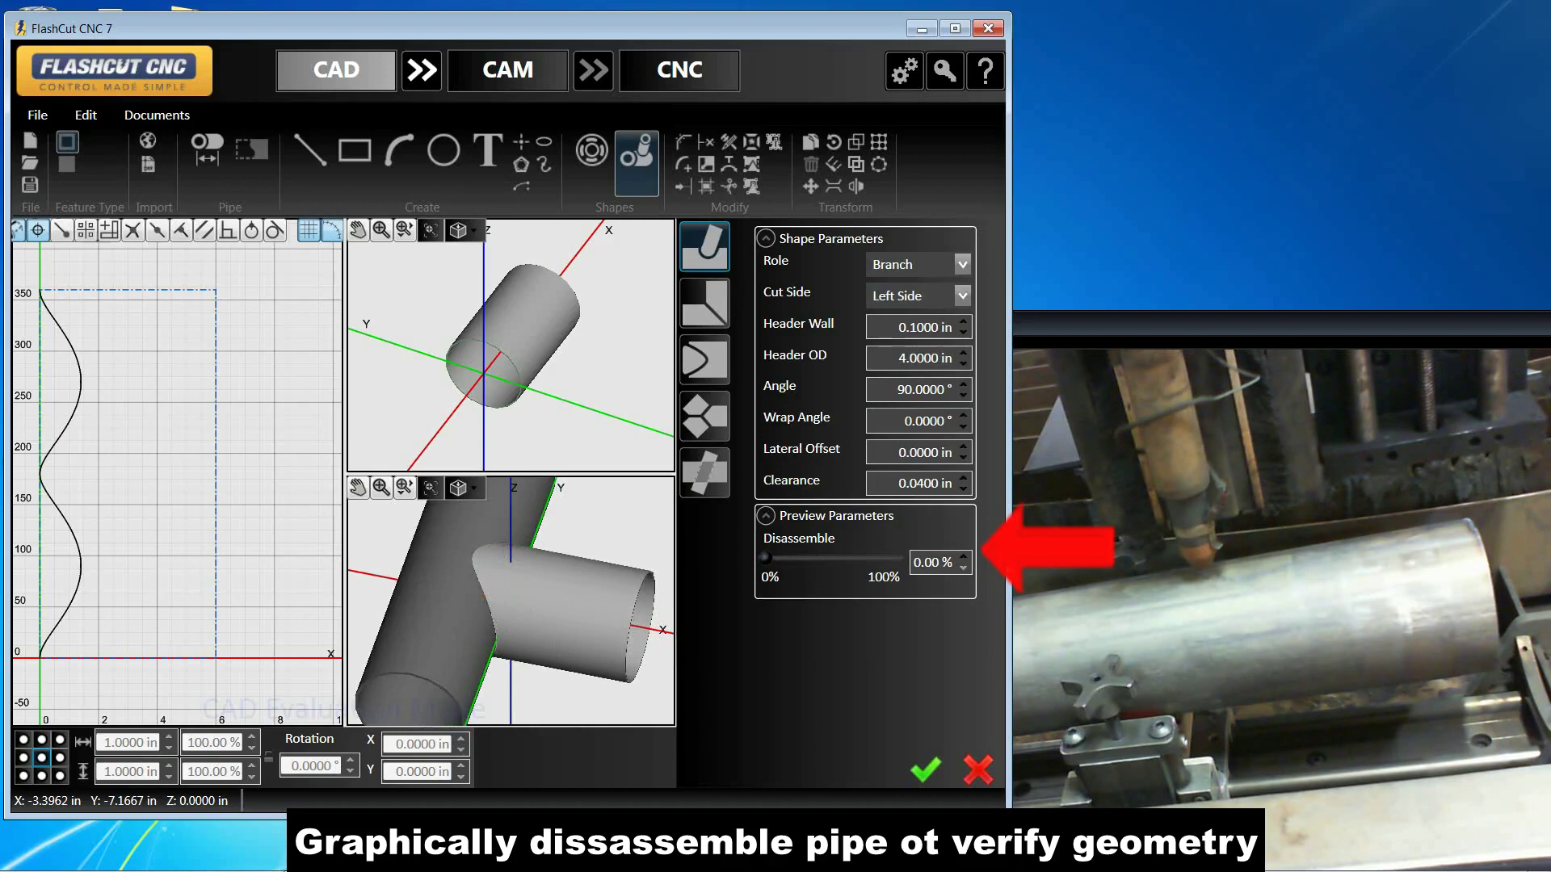
{"action": "left_click", "coordinate": [925, 769]}
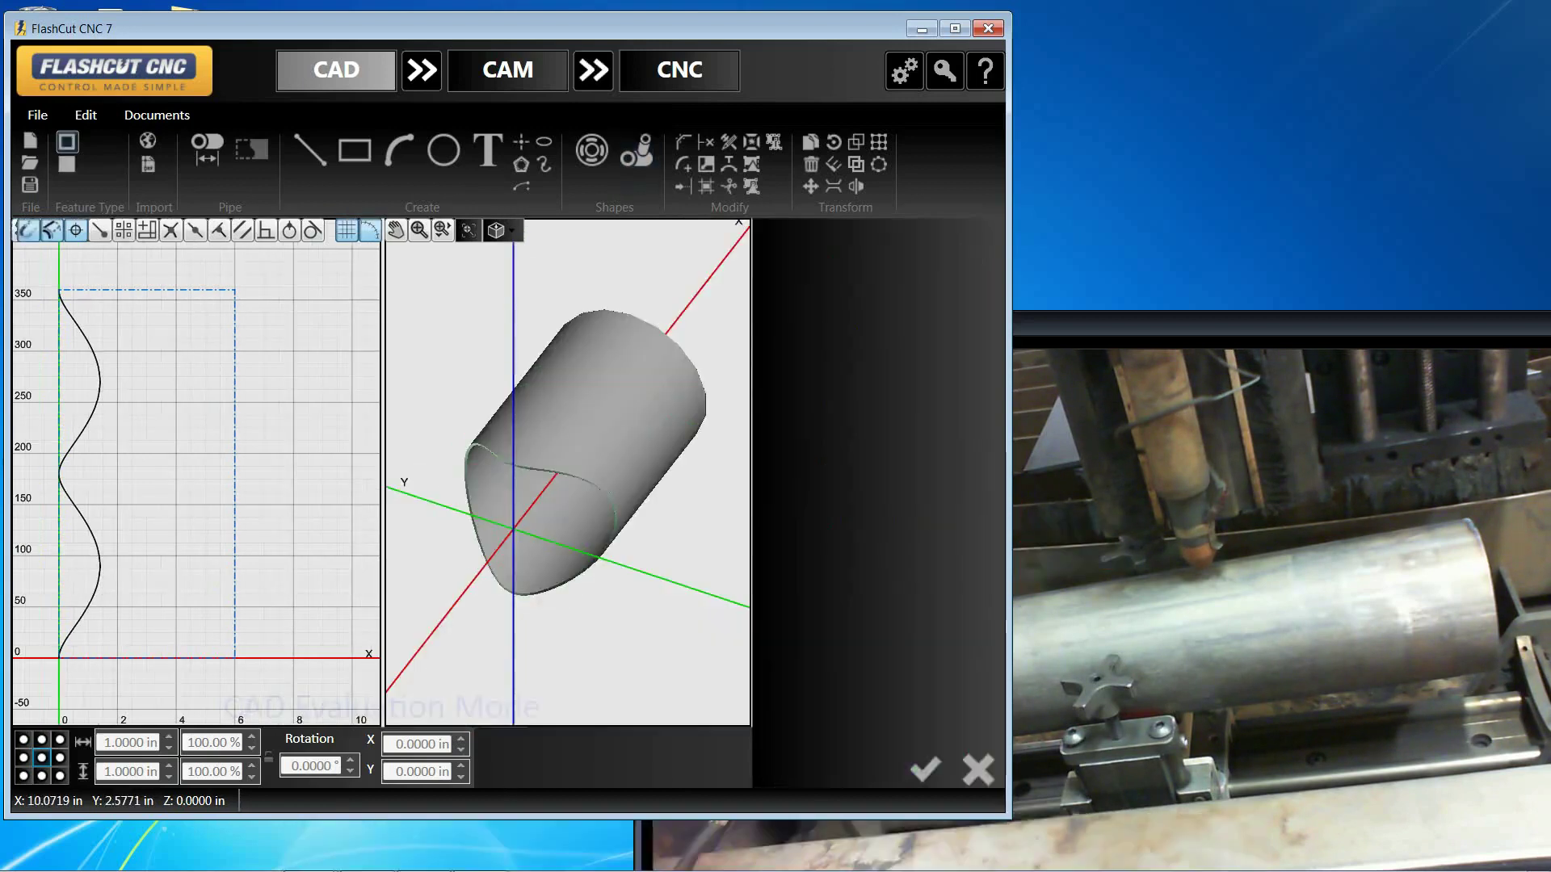
Start an angle joint with the Branch role on the pipe's right side and set its angle to 60°
{"action": "mouse_move", "coordinate": [546, 480]}
{"action": "middle_mouse_down"}
{"action": "mouse_move", "coordinate": [540, 438]}
{"action": "mouse_move", "coordinate": [522, 506]}
{"action": "mouse_move", "coordinate": [543, 480]}
{"action": "mouse_move", "coordinate": [530, 467]}
{"action": "middle_mouse_up"}
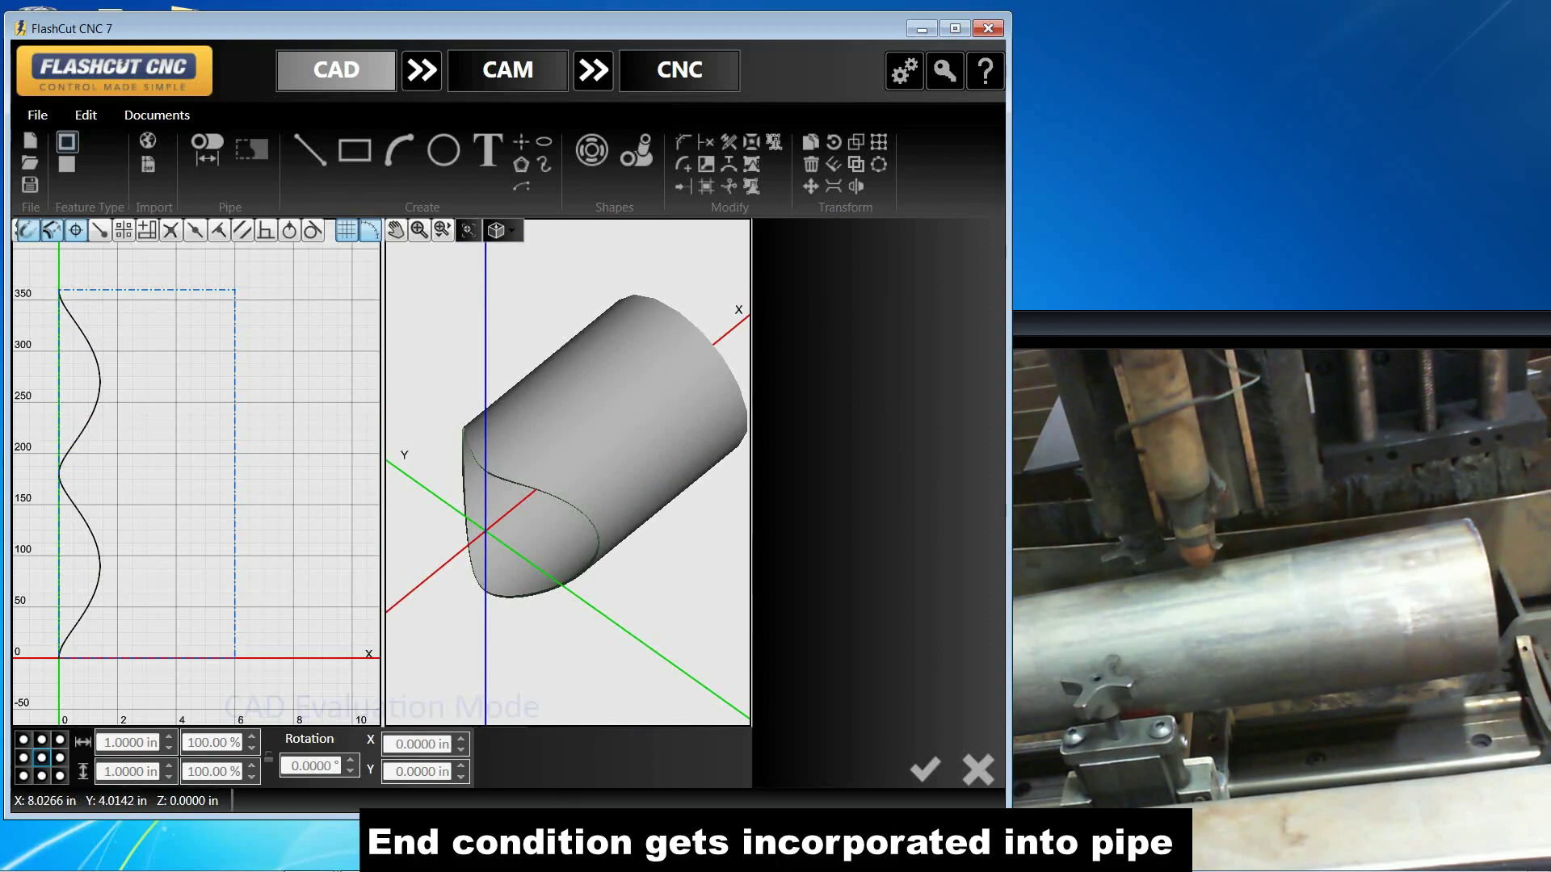
{"action": "left_click", "coordinate": [637, 161]}
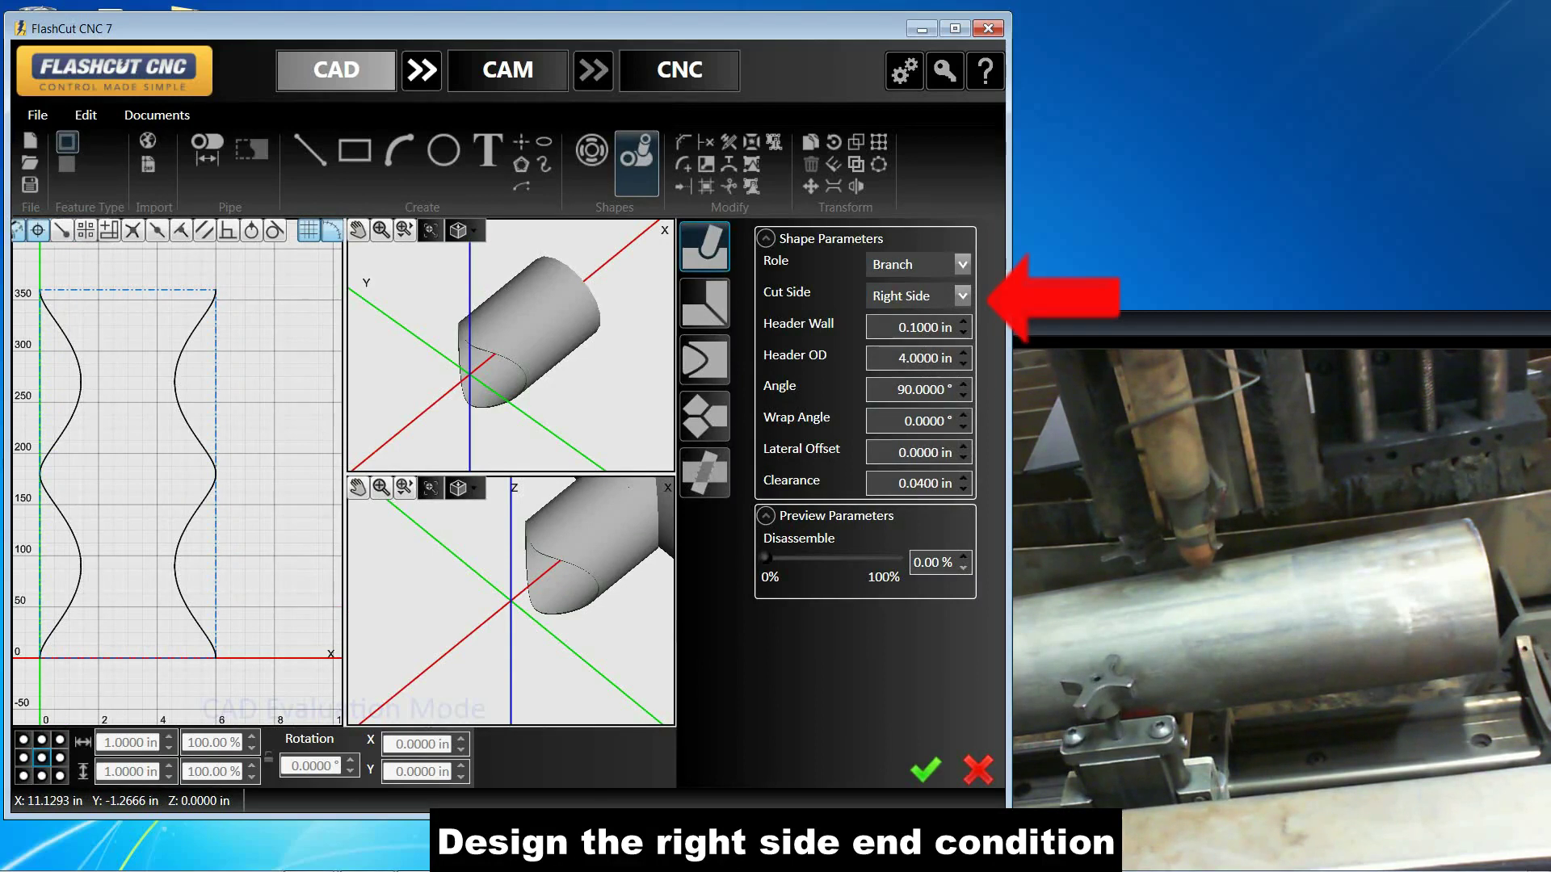
{"action": "left_click", "coordinate": [924, 390]}
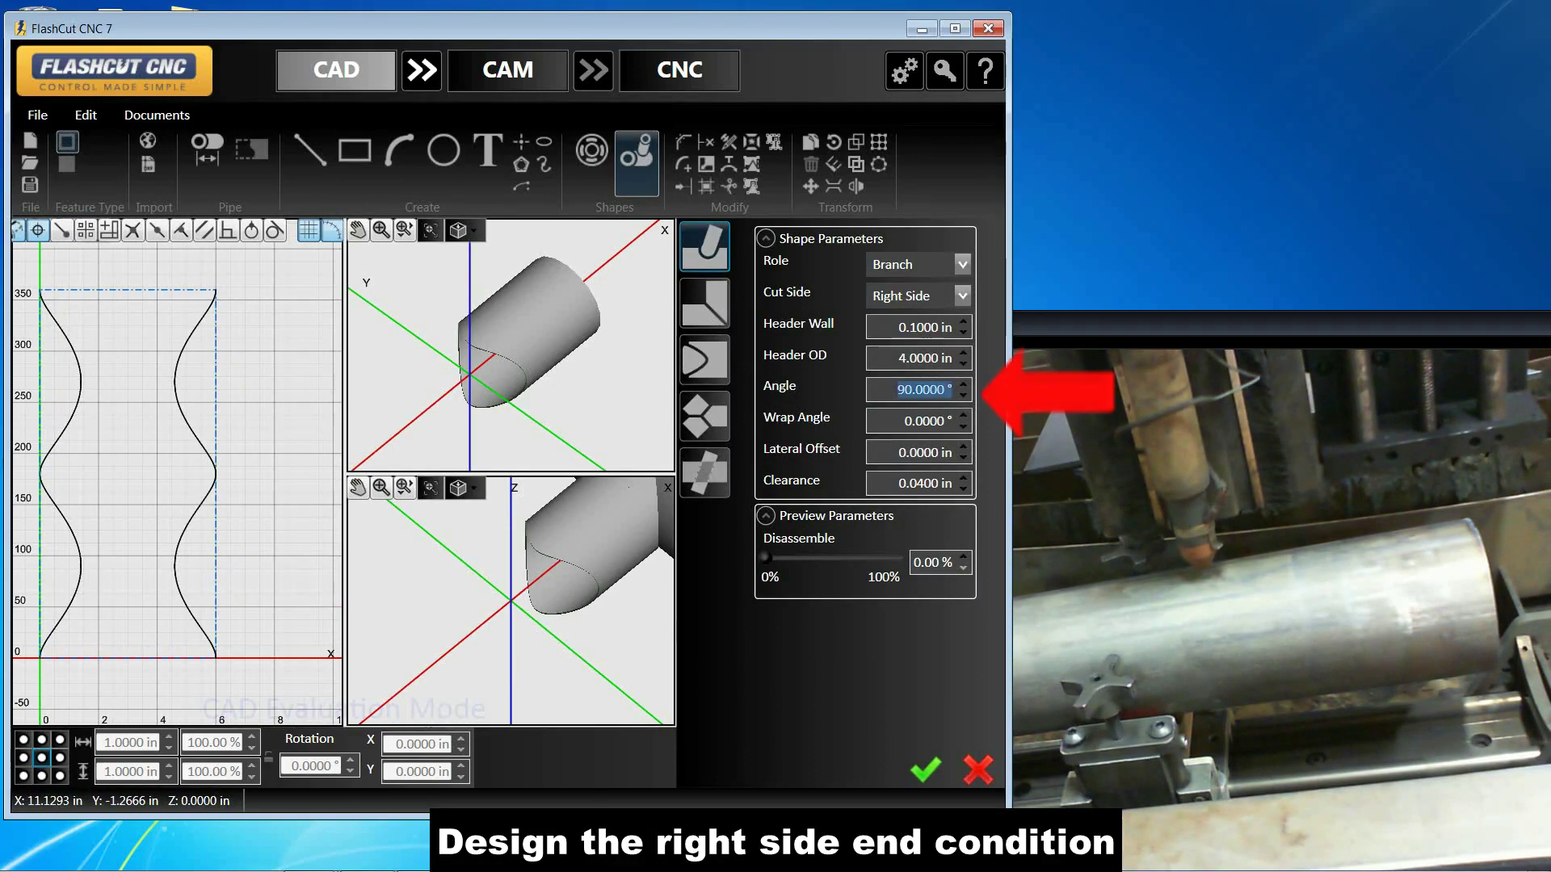
{"action": "type", "text": "6"}
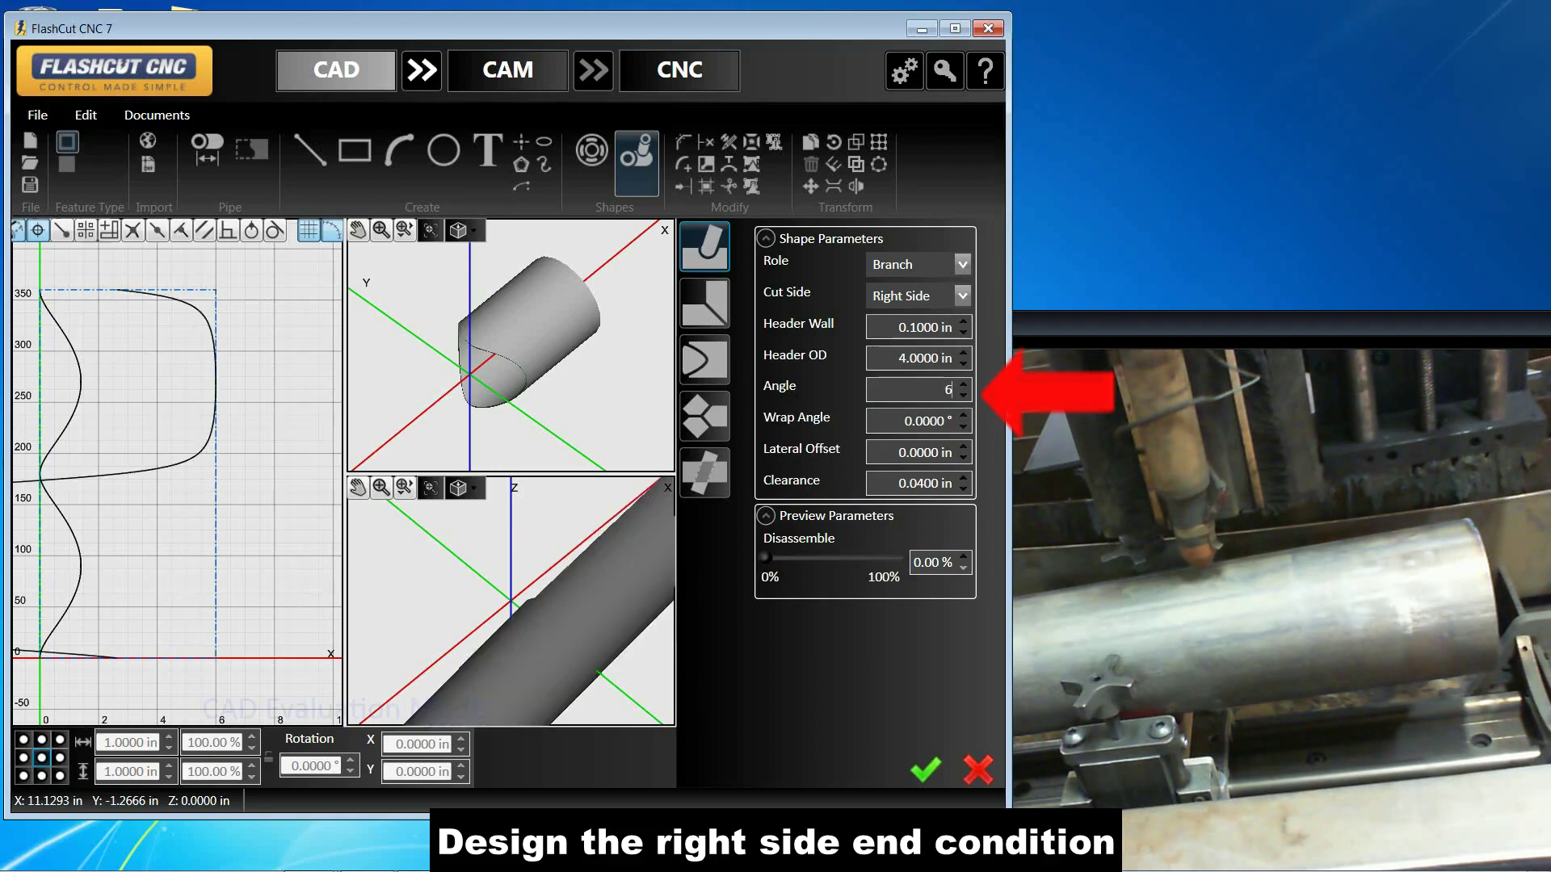
{"action": "type", "text": "0"}
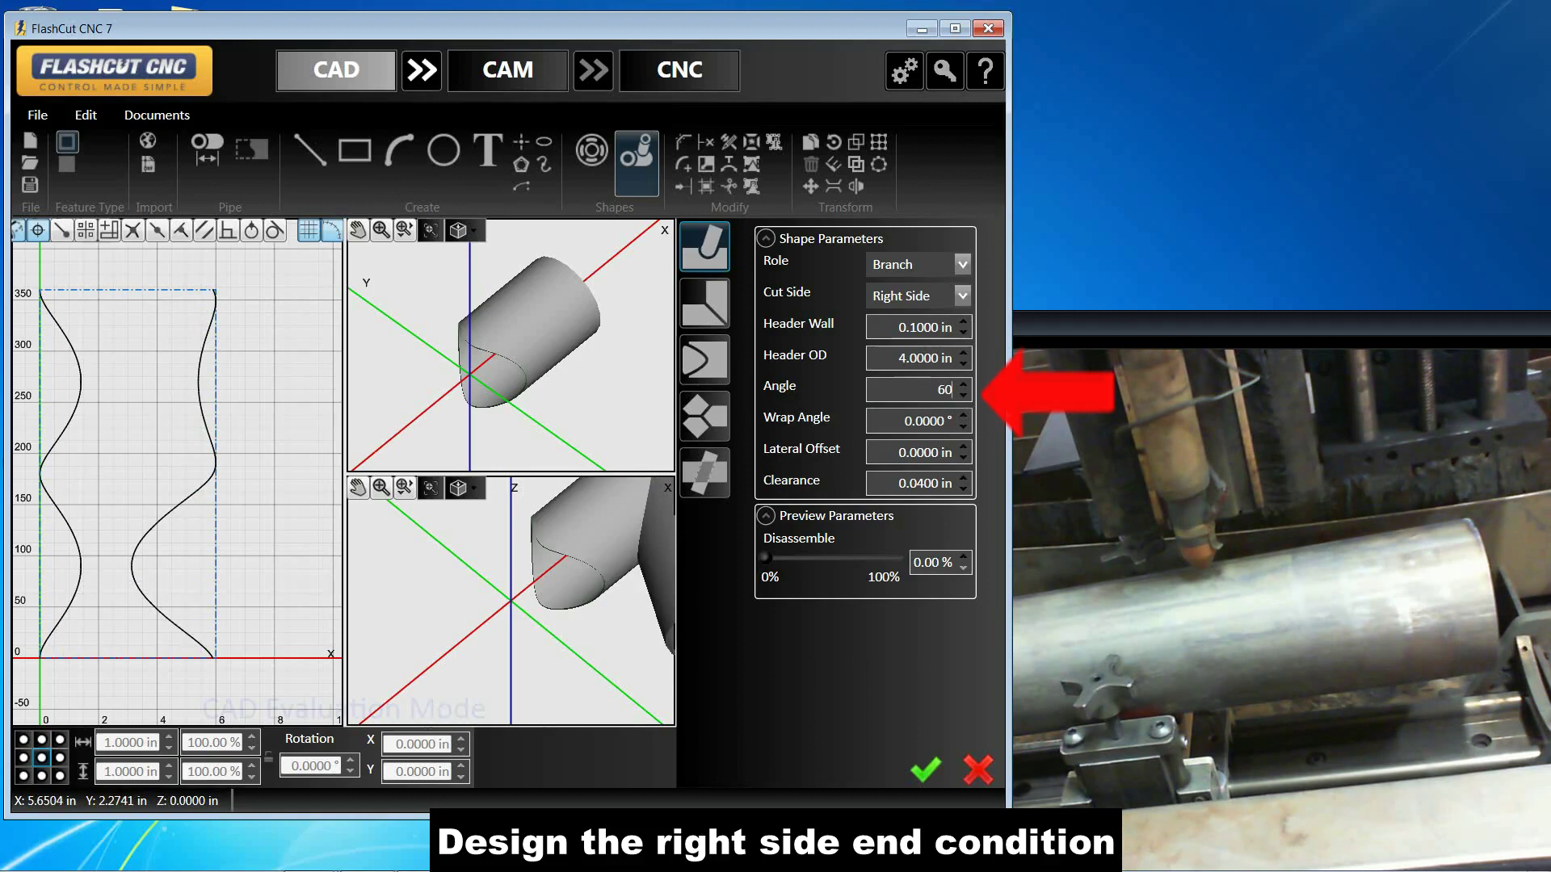
{"action": "key", "text": "Return"}
Inspect the right-side joint preview from several angles, try its disassembly, and apply the joint to the pipe
{"action": "scroll", "coordinate": [568, 550], "scroll_direction": "up", "scroll_amount": 3}
{"action": "middle_click_drag", "start_coordinate": [567, 557], "coordinate": [614, 491]}
{"action": "middle_click_drag", "start_coordinate": [566, 606], "coordinate": [501, 628]}
{"action": "middle_click_drag", "start_coordinate": [501, 565], "coordinate": [527, 637]}
{"action": "mouse_move", "coordinate": [766, 558]}
{"action": "left_mouse_down"}
{"action": "mouse_move", "coordinate": [824, 558]}
{"action": "mouse_move", "coordinate": [764, 558]}
{"action": "left_mouse_up"}
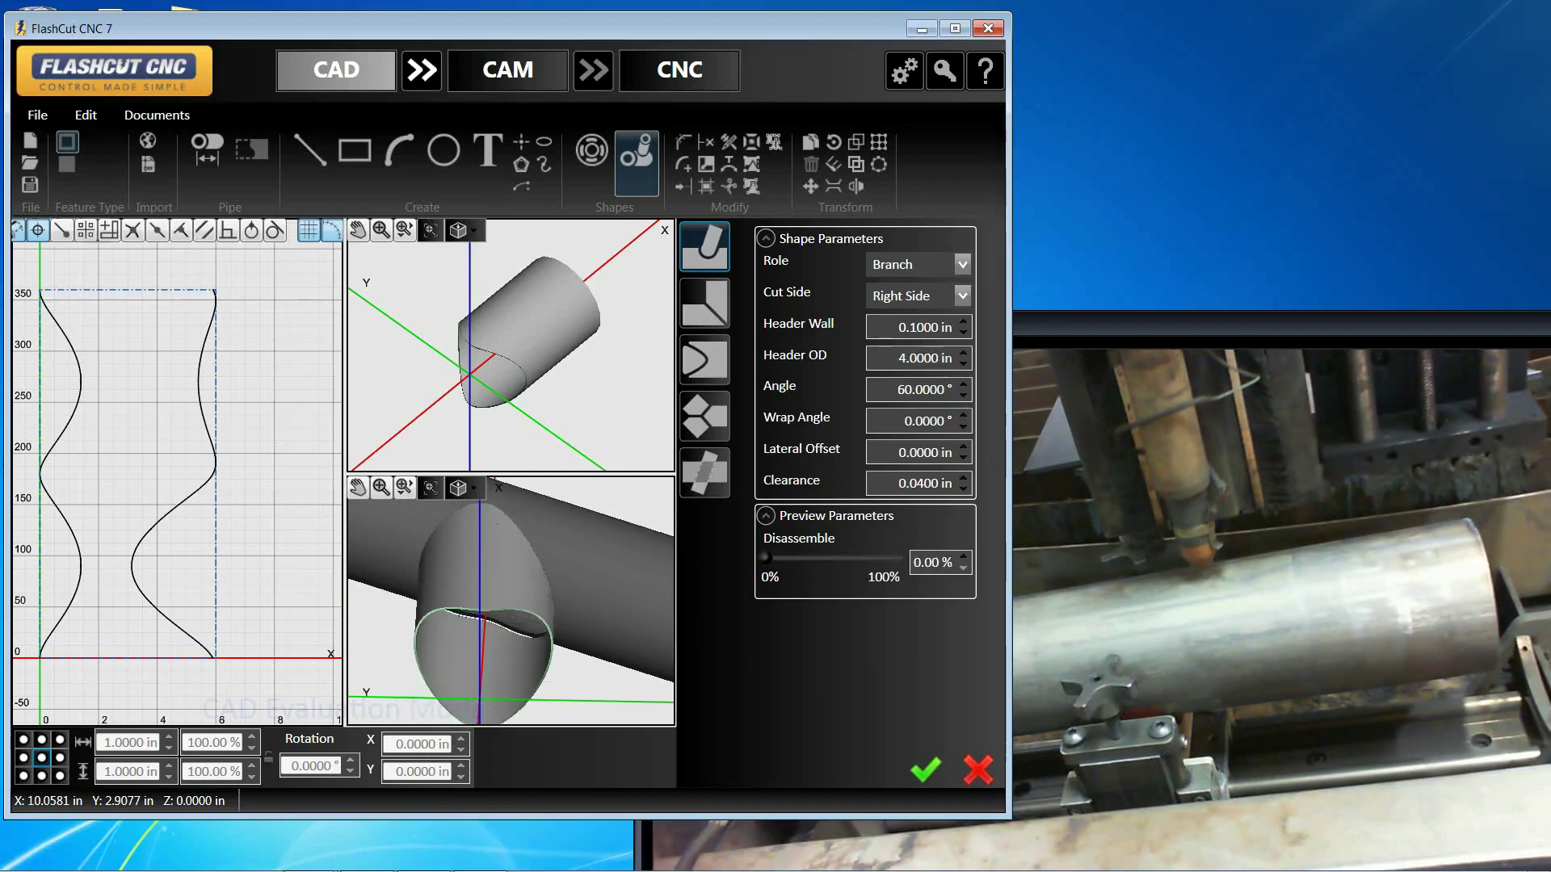
{"action": "left_click", "coordinate": [926, 770]}
Place the bold Arial text PIPE, 1.8 in high and rotated 90°, between the two end curves at about X 3.4, Y 6.0 in
{"action": "middle_click_drag", "start_coordinate": [601, 487], "coordinate": [579, 458]}
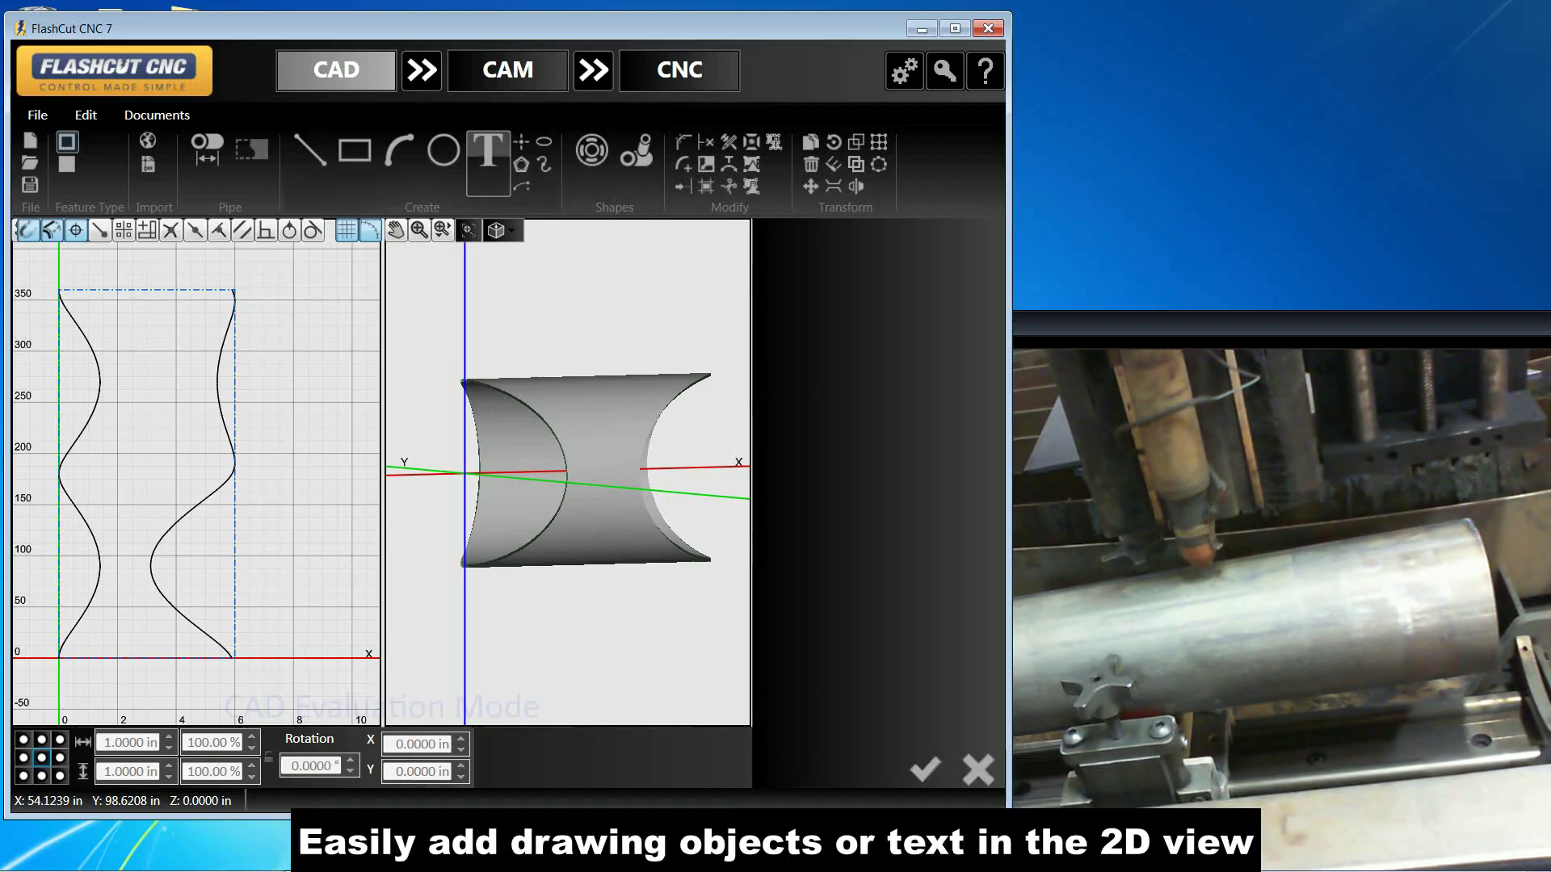
{"action": "left_click", "coordinate": [488, 153]}
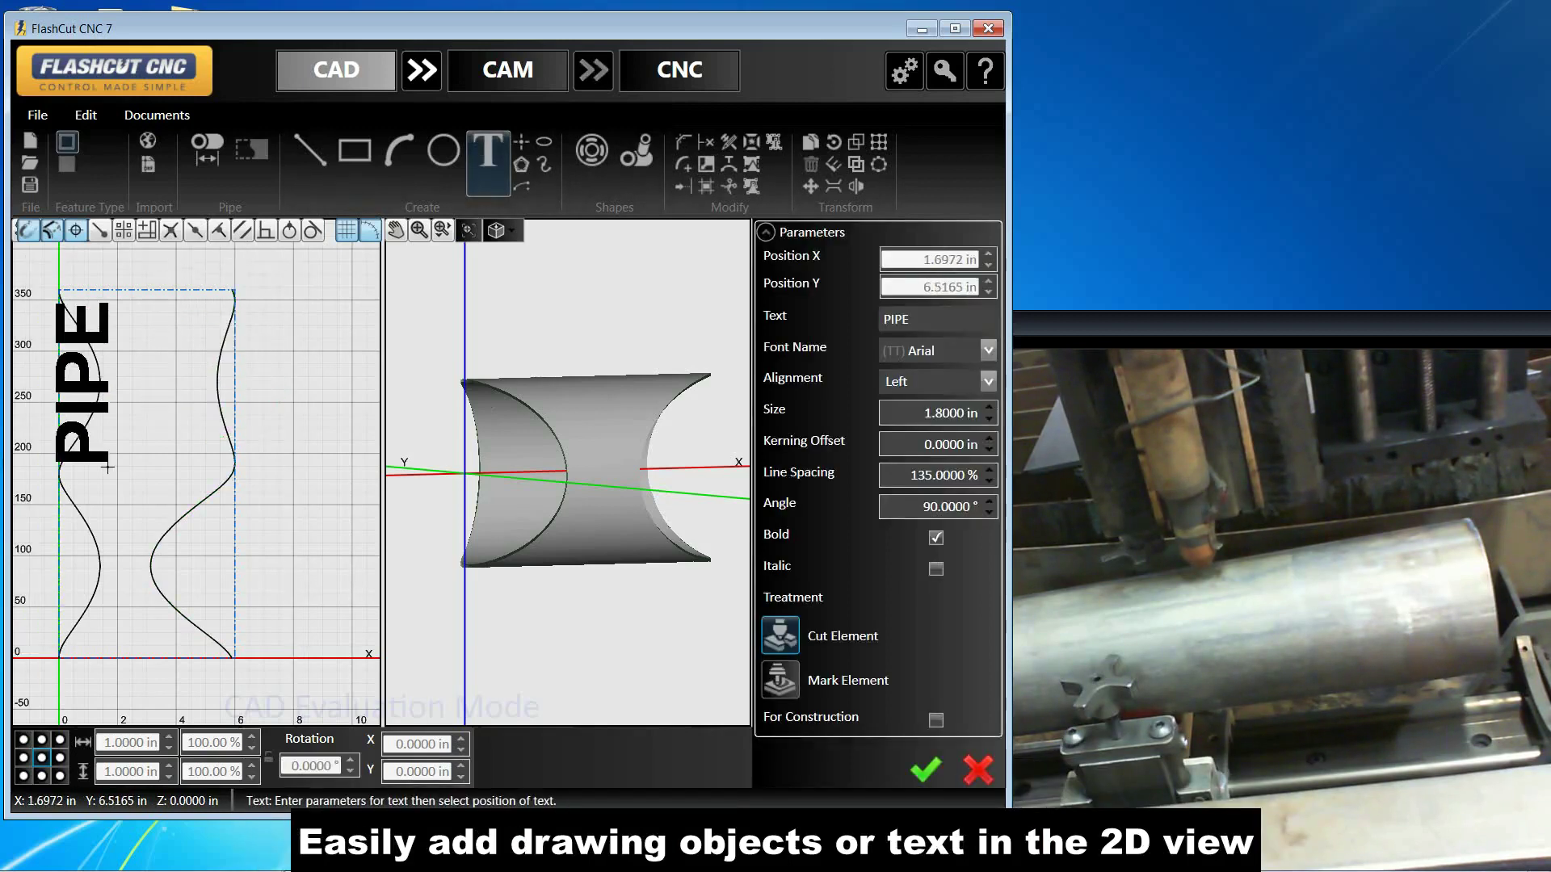
{"action": "left_click", "coordinate": [158, 482]}
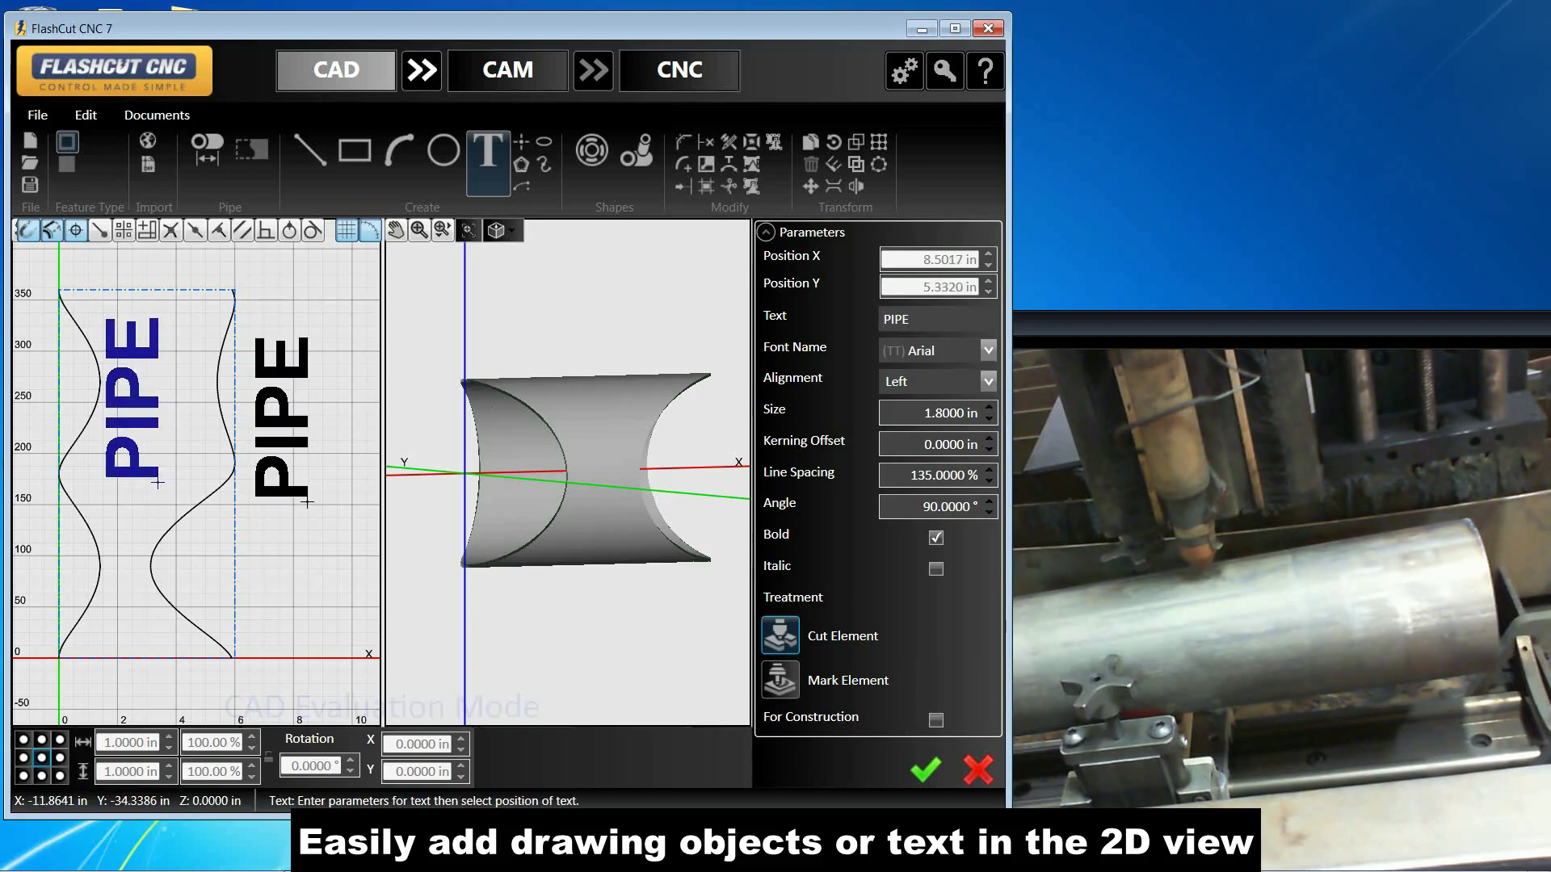
{"action": "key", "text": "Escape"}
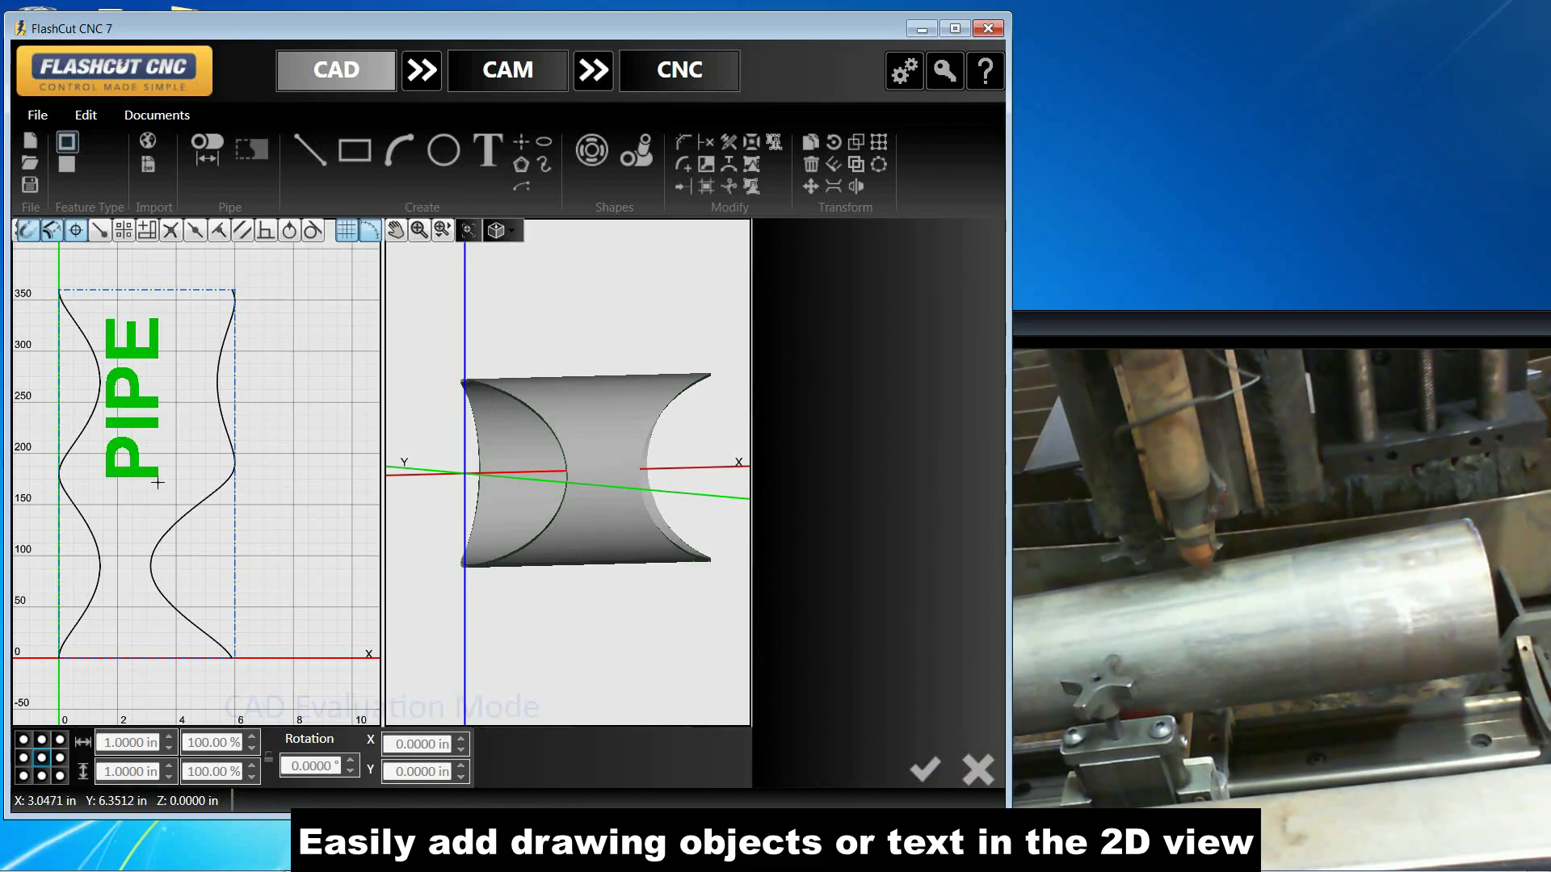
Explode the PIPE text into cut outlines and view the lettering on the 3D pipe
{"action": "left_click", "coordinate": [158, 482]}
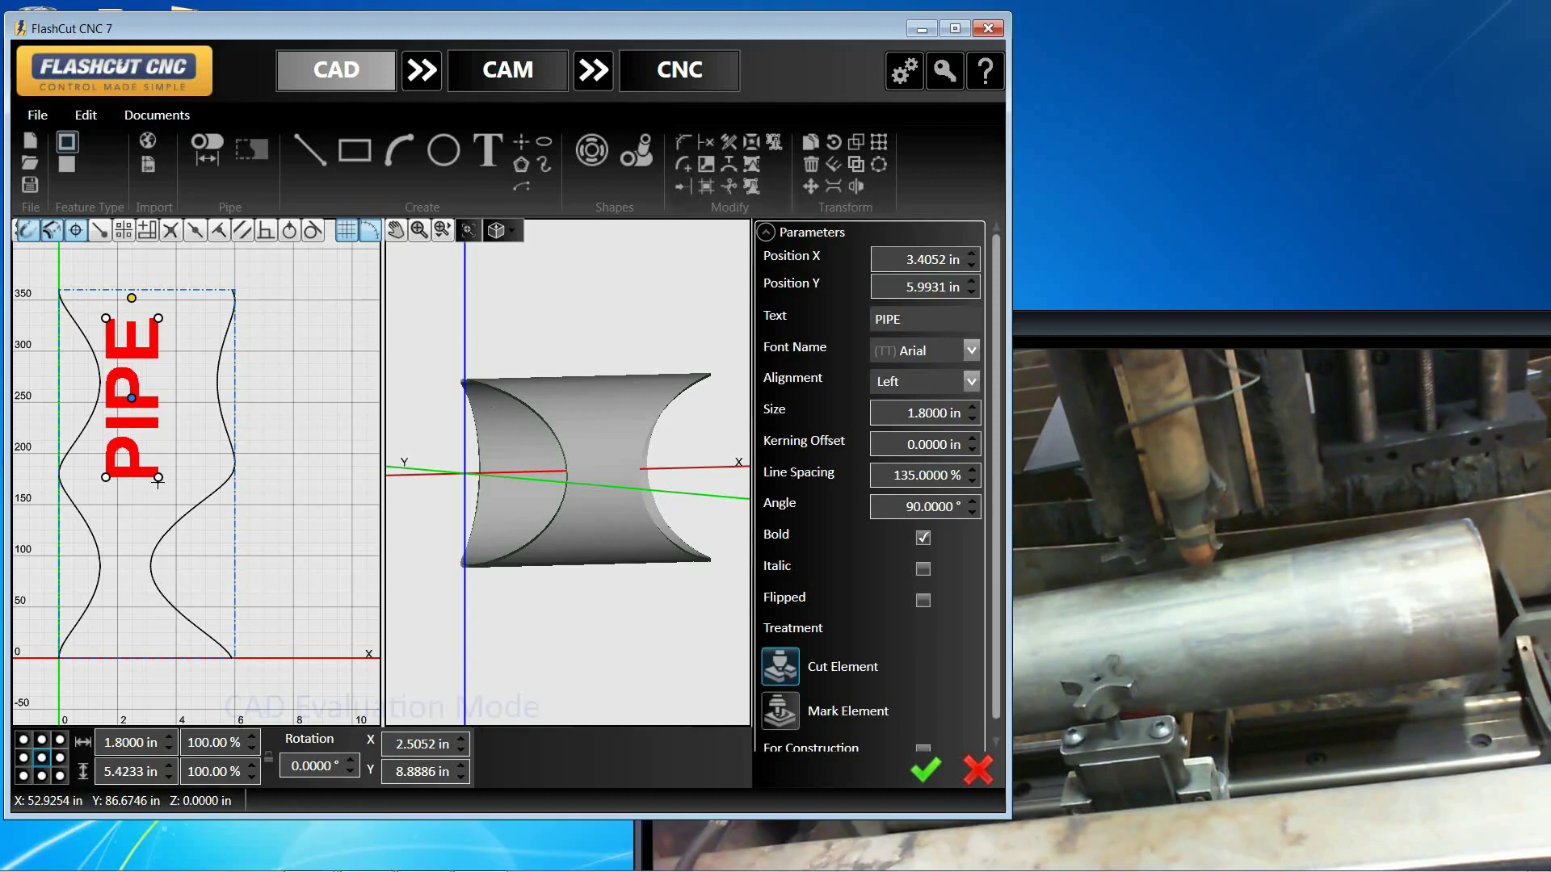
{"action": "left_click", "coordinate": [751, 141]}
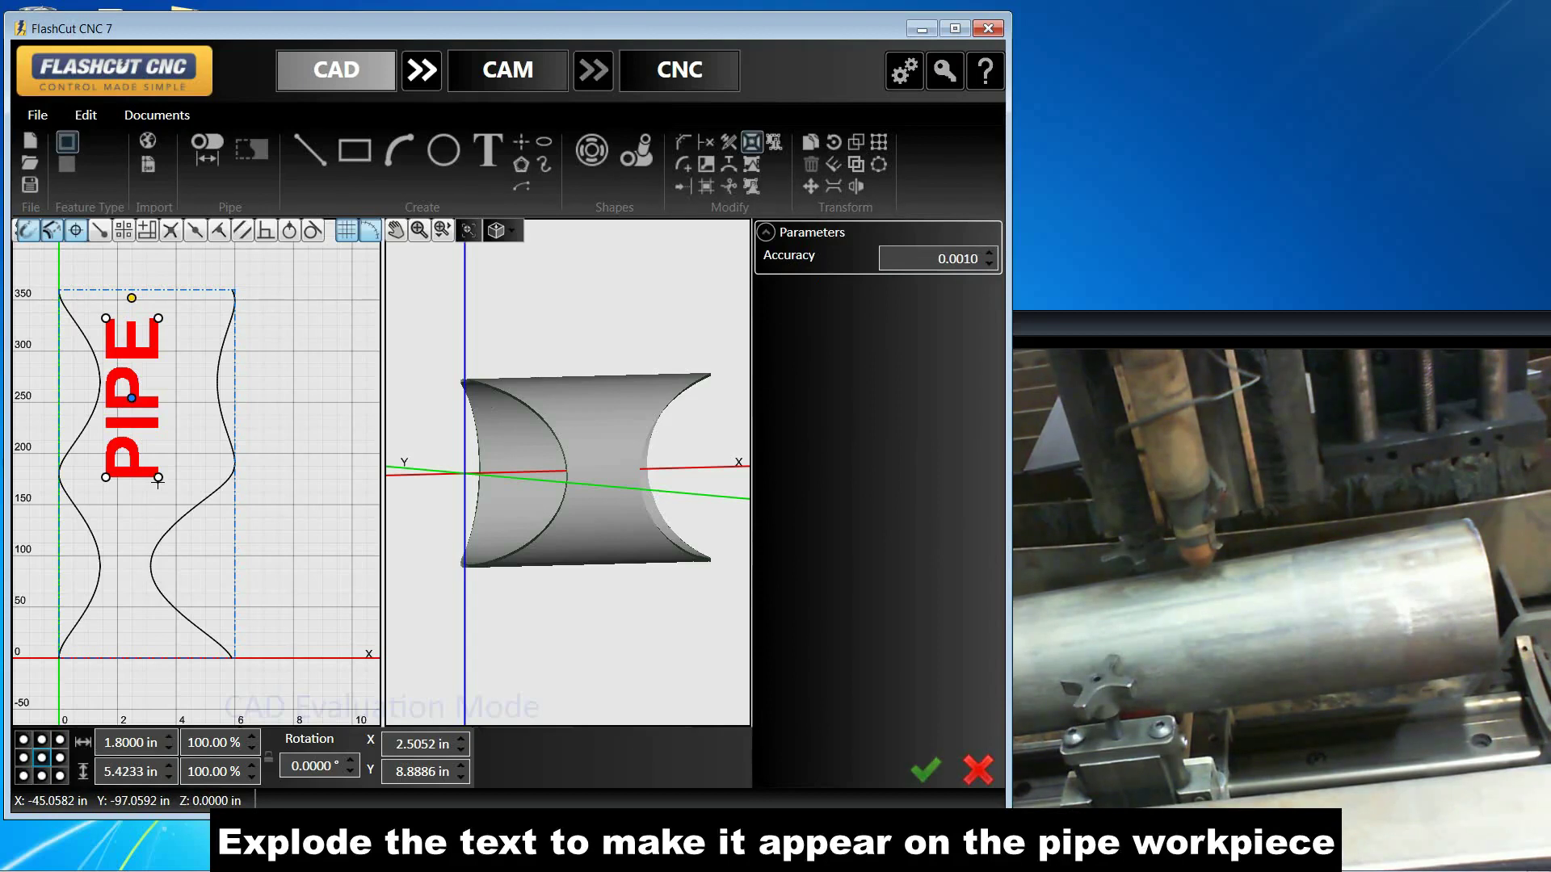
{"action": "left_click", "coordinate": [158, 482]}
{"action": "middle_click_drag", "start_coordinate": [646, 441], "coordinate": [652, 396]}
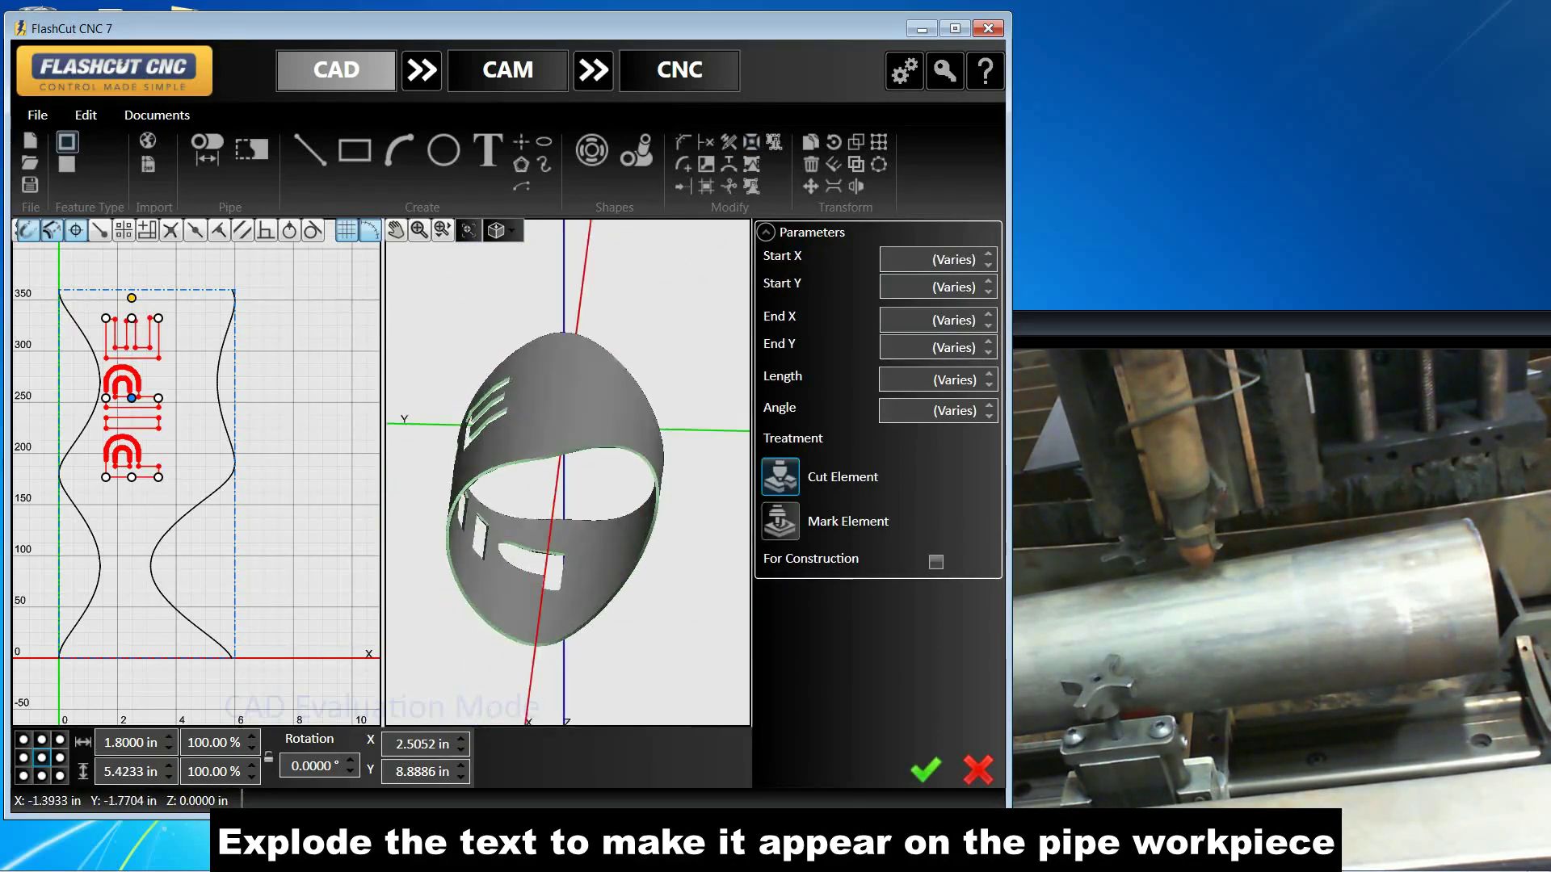
{"action": "middle_click_drag", "start_coordinate": [565, 476], "coordinate": [601, 481]}
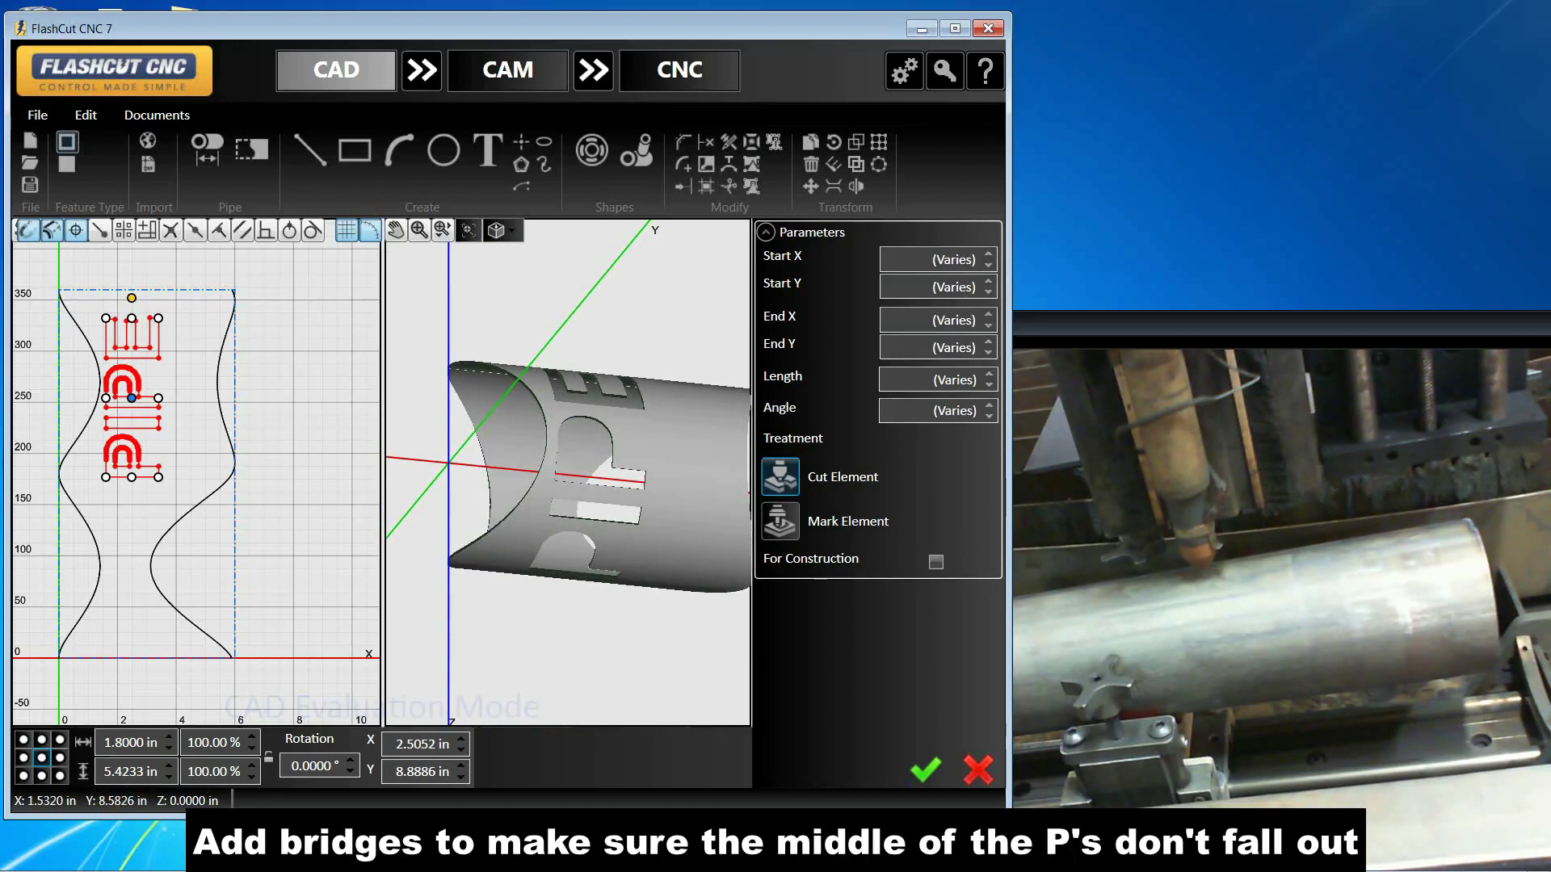
Add 0.1 in wide bridges across both P letters so their centres stay attached to the pipe
{"action": "scroll", "coordinate": [107, 444], "scroll_direction": "up", "scroll_amount": 2}
{"action": "scroll", "coordinate": [106, 448], "scroll_direction": "up", "scroll_amount": 2}
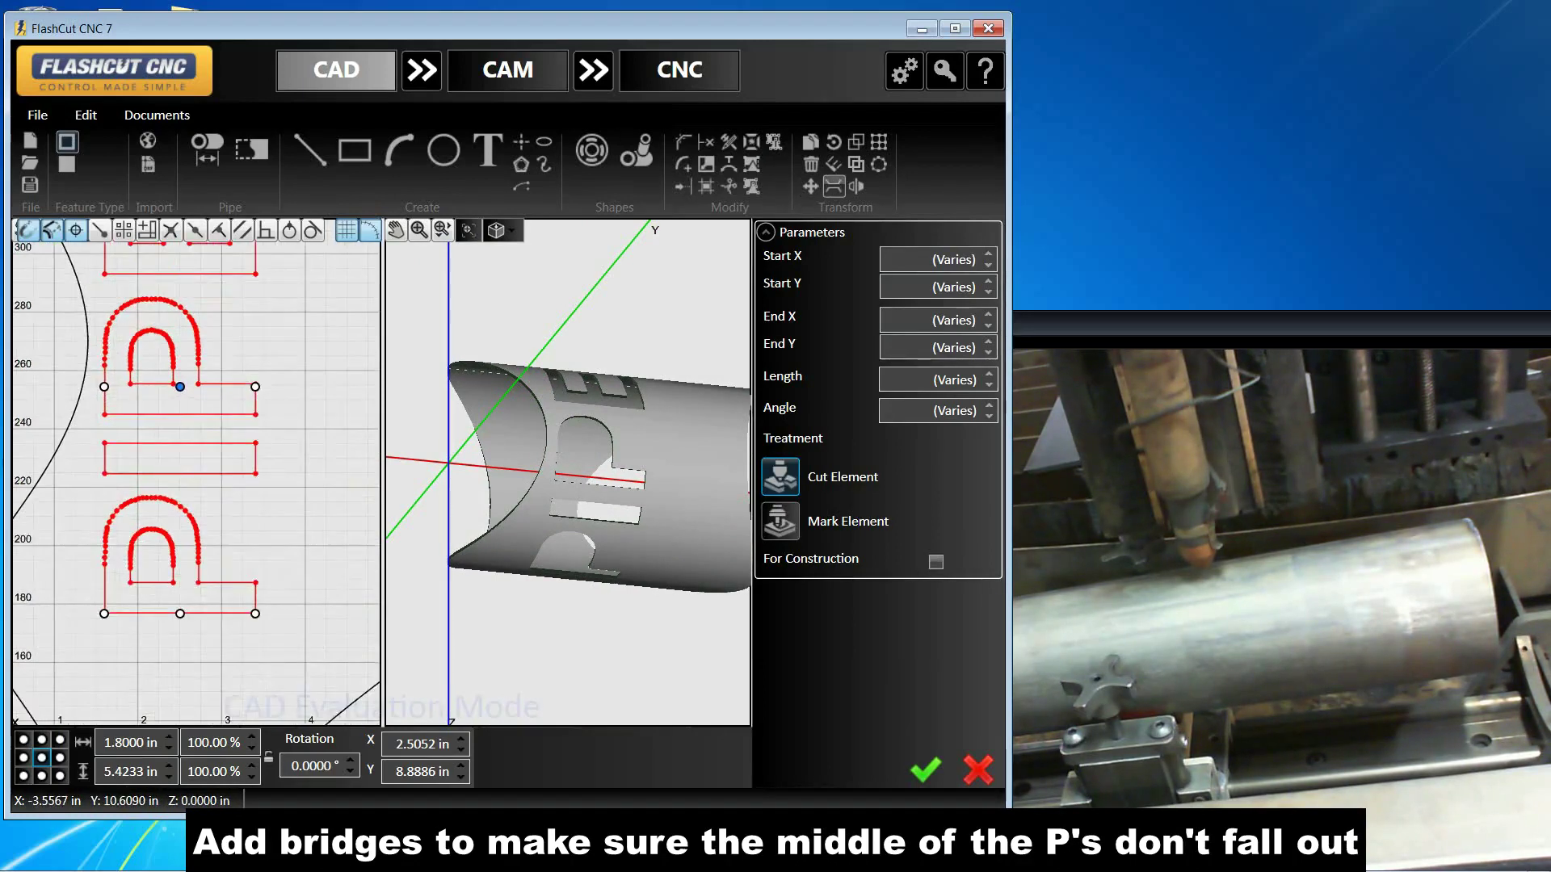
{"action": "left_click", "coordinate": [832, 186]}
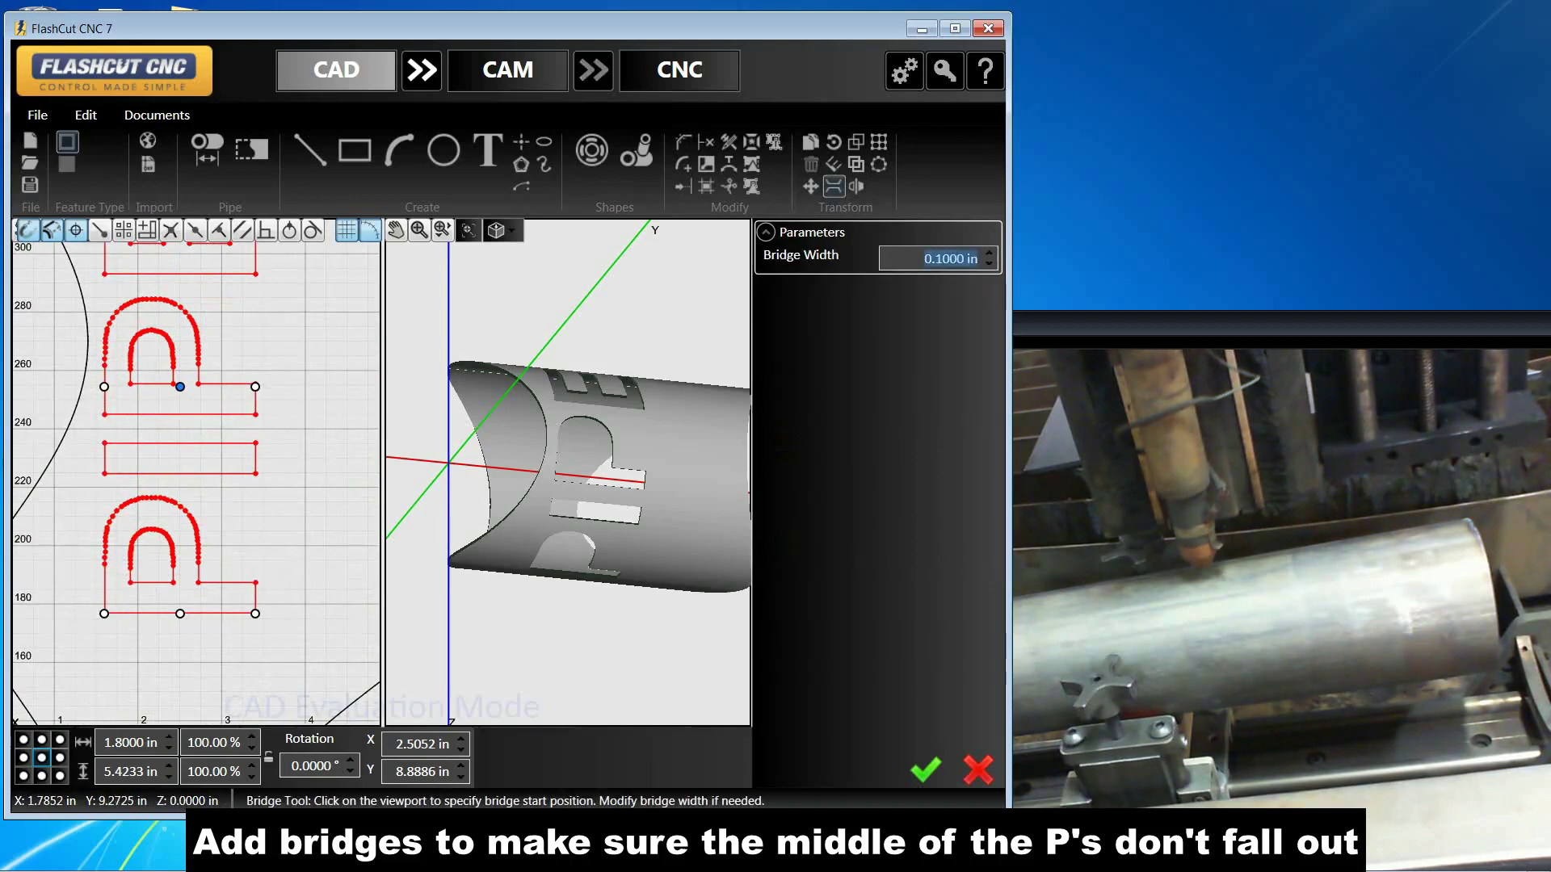
{"action": "left_click", "coordinate": [114, 361]}
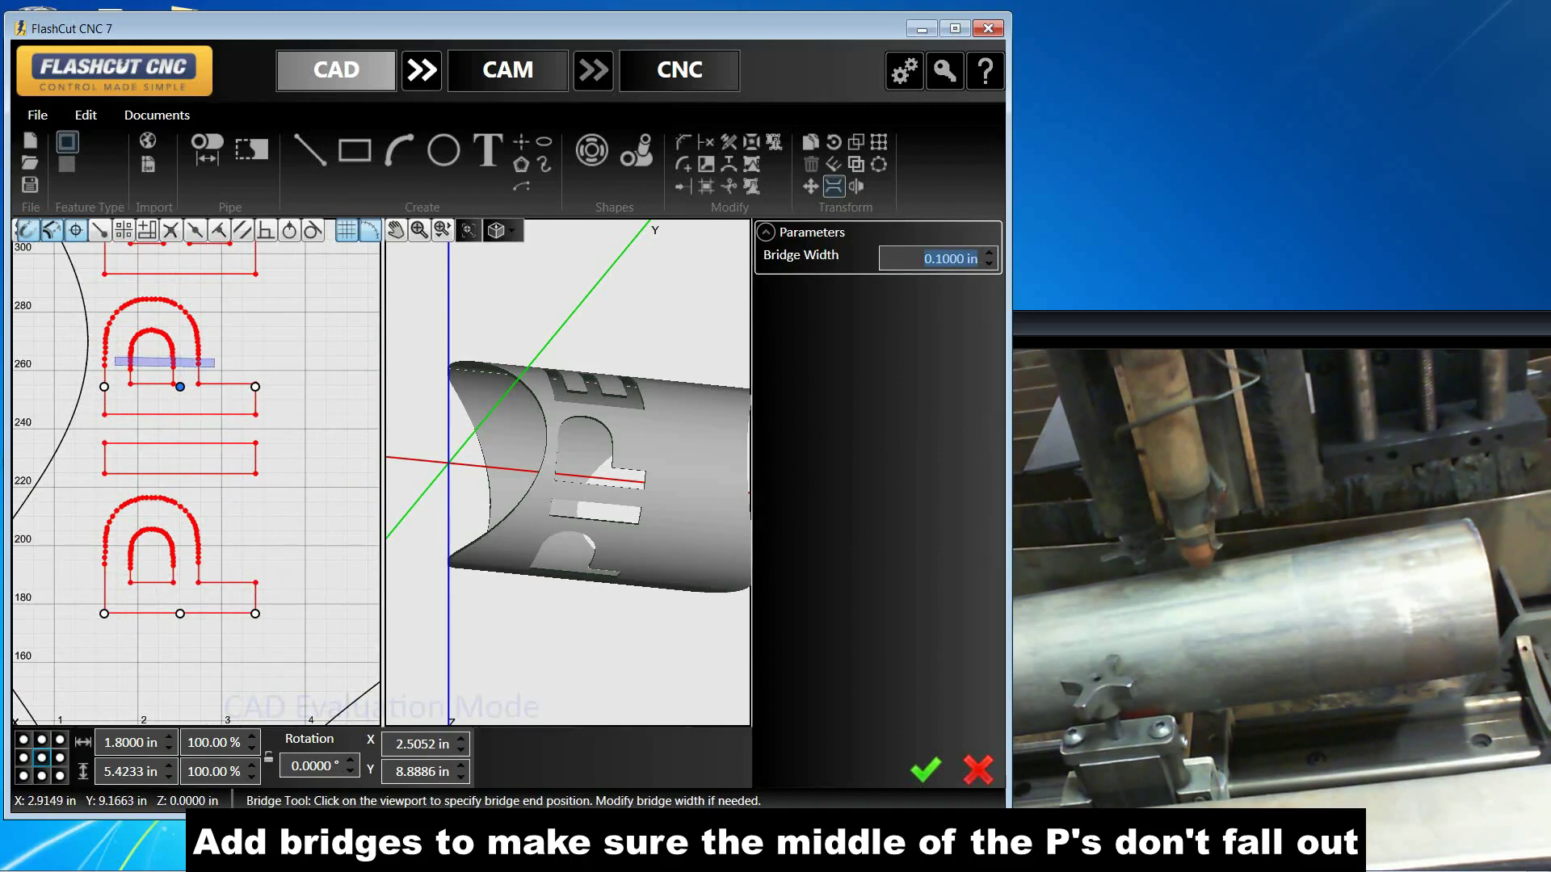
{"action": "left_click", "coordinate": [231, 363]}
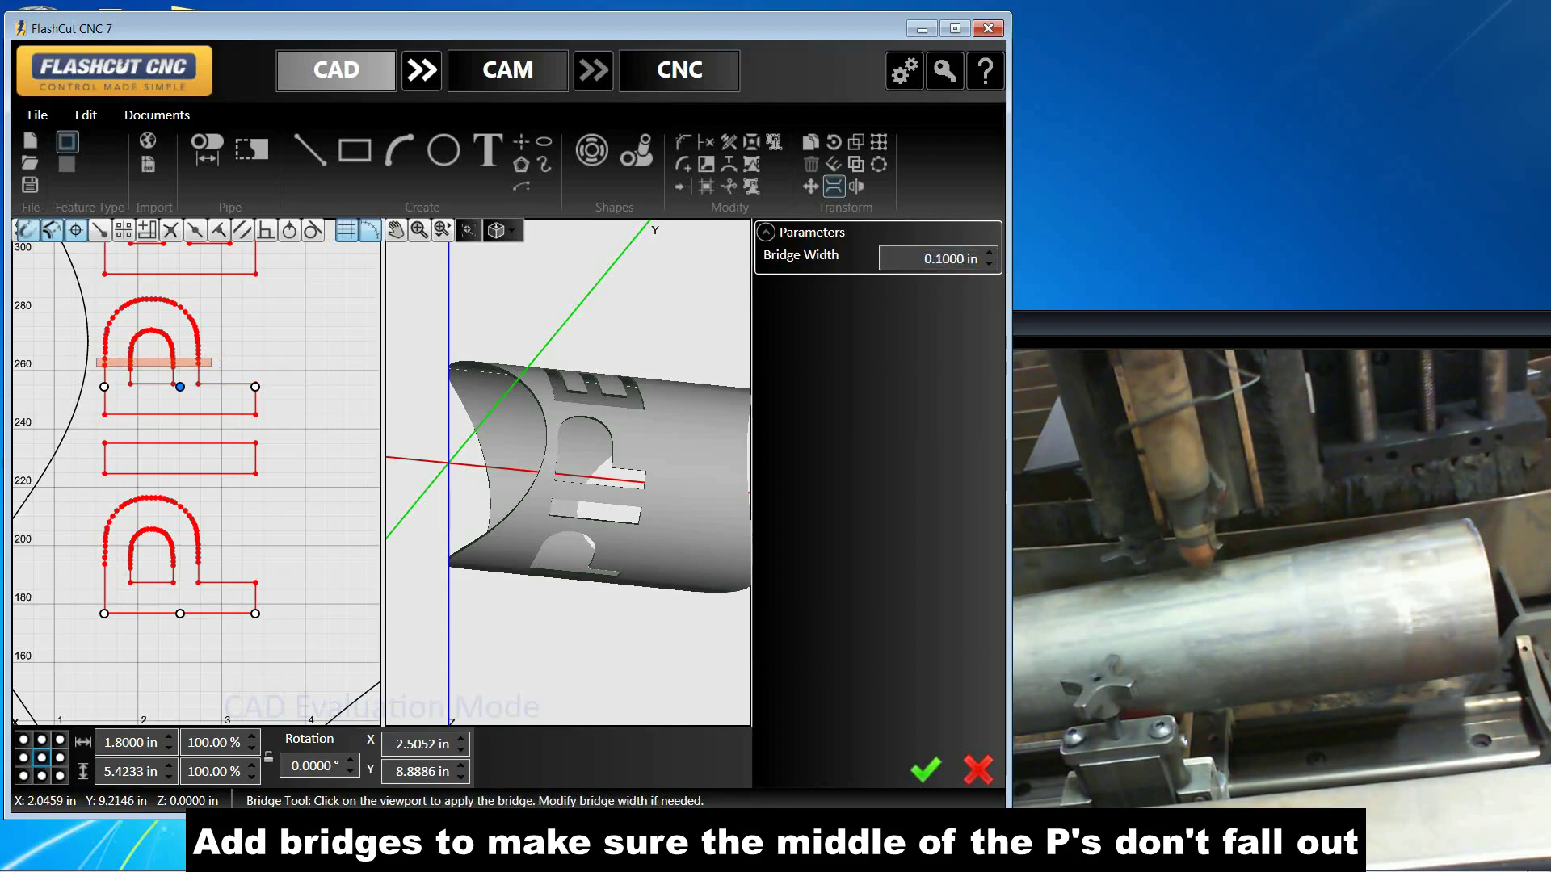
{"action": "left_click", "coordinate": [91, 559]}
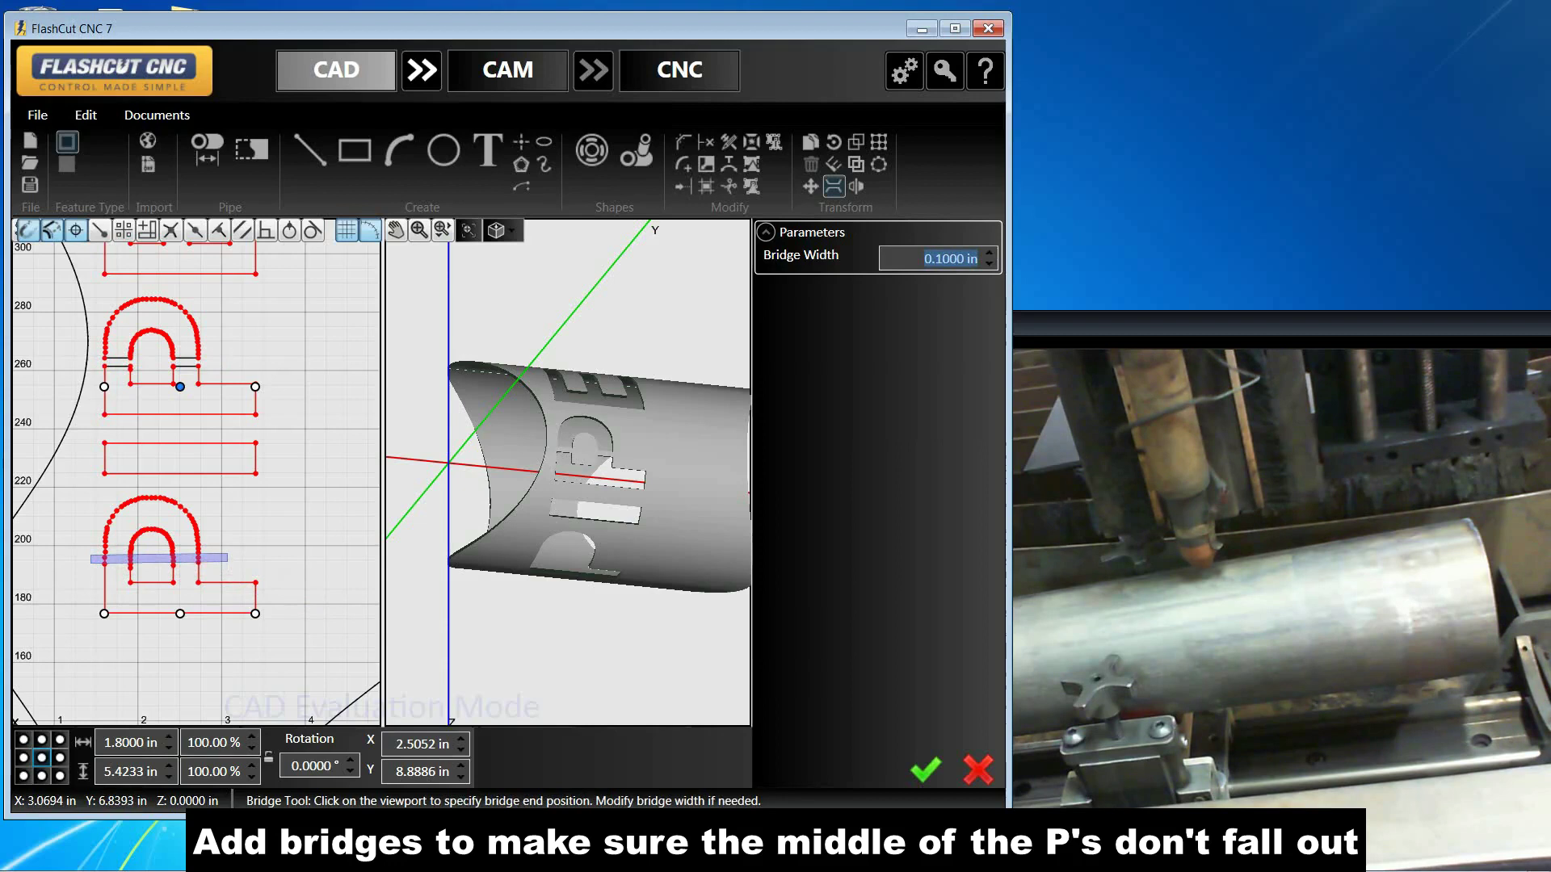
{"action": "left_click", "coordinate": [232, 559]}
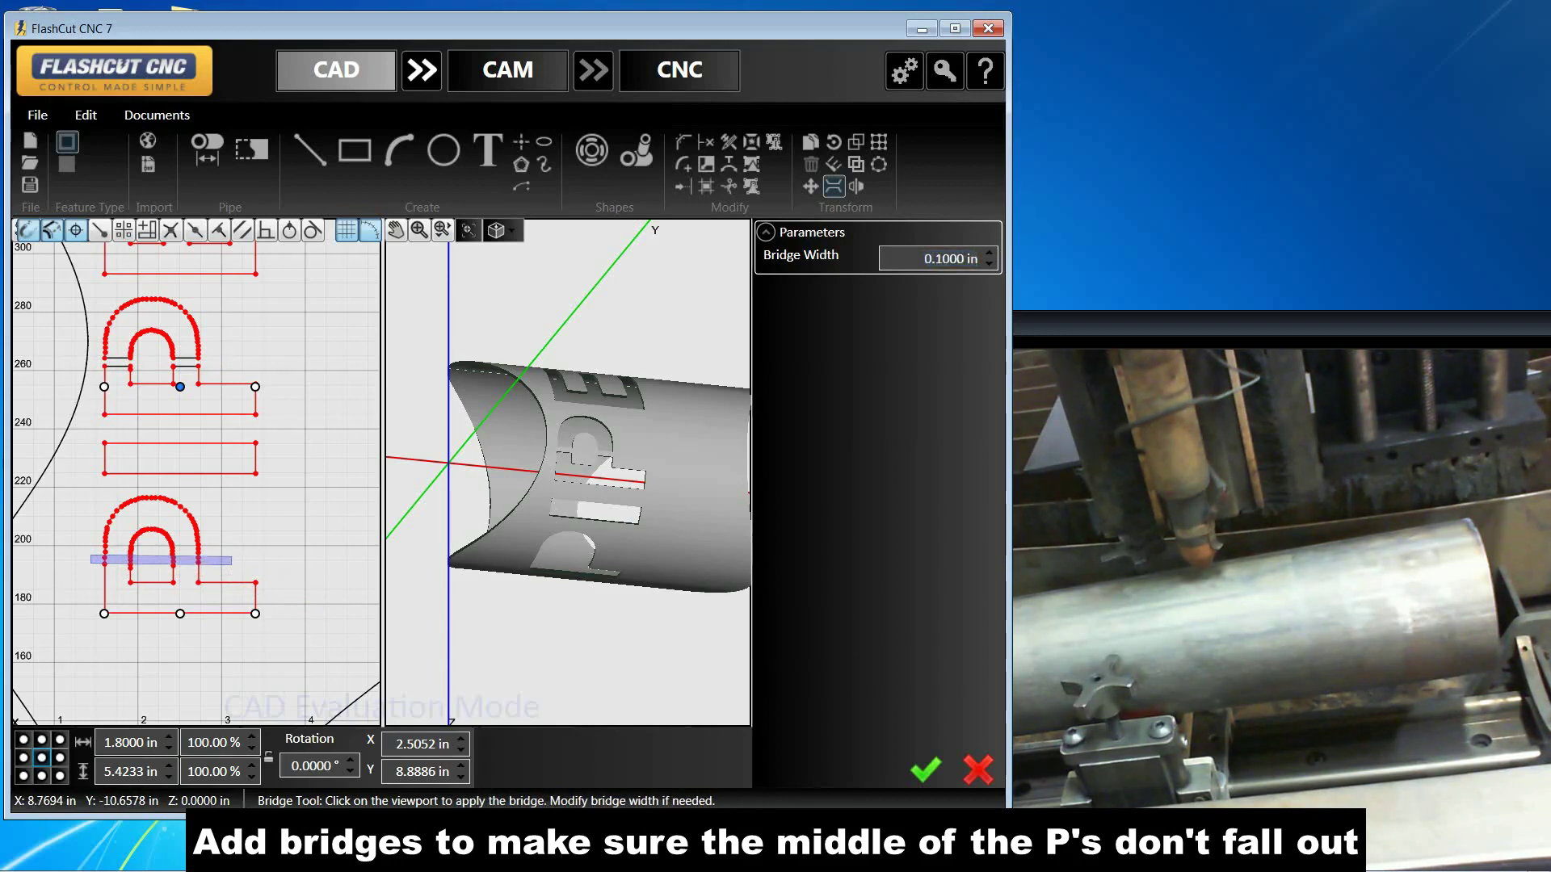
{"action": "left_click", "coordinate": [925, 770]}
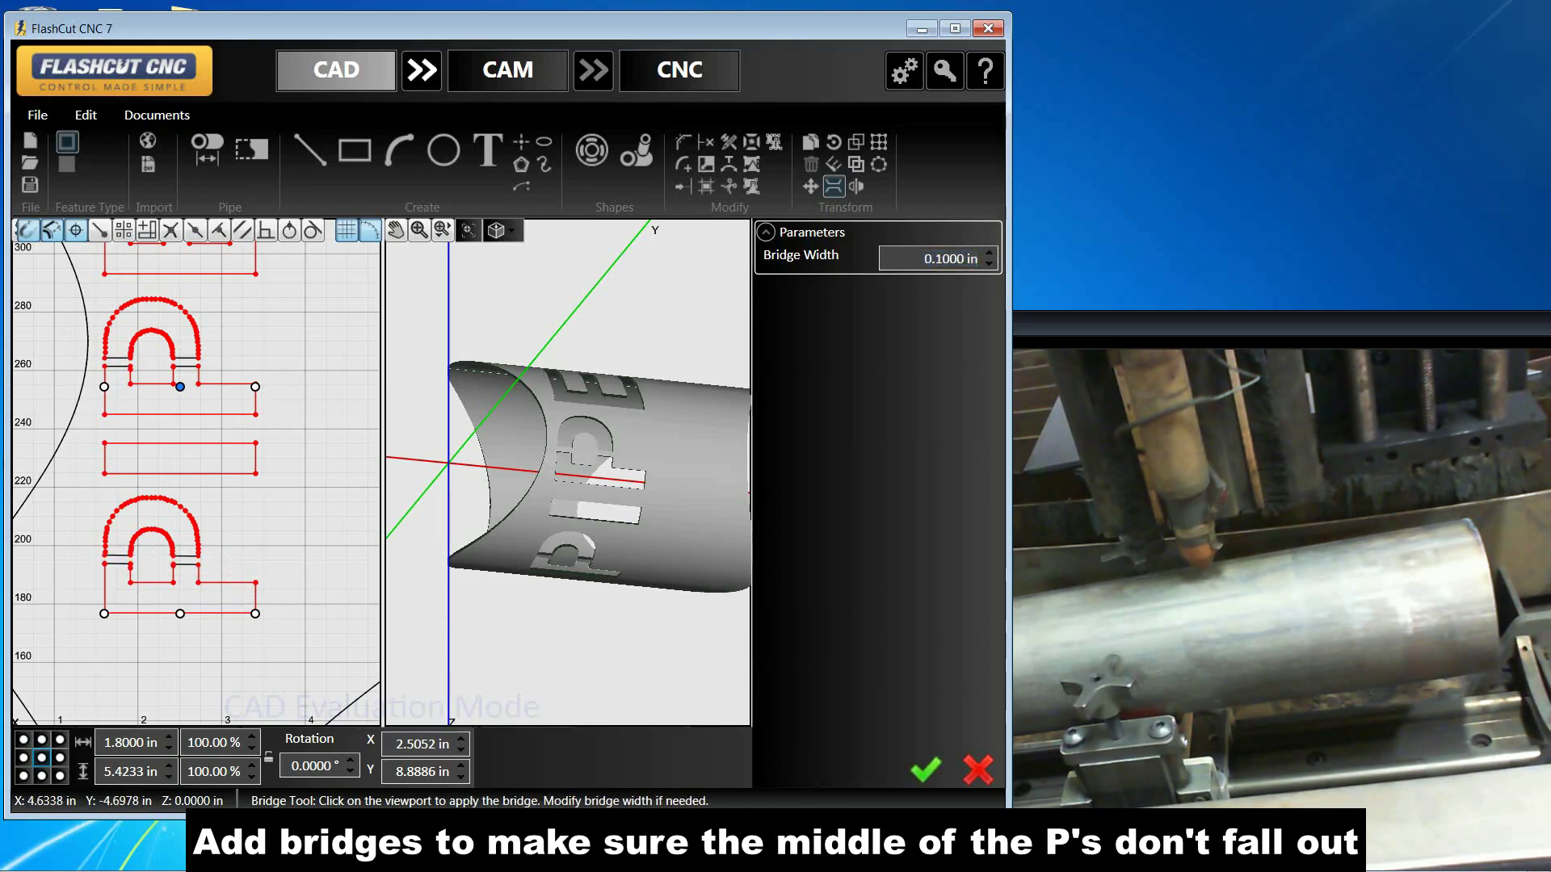
{"action": "middle_click_drag", "start_coordinate": [621, 543], "coordinate": [644, 490]}
{"action": "mouse_move", "coordinate": [542, 483]}
{"action": "middle_mouse_down"}
{"action": "mouse_move", "coordinate": [498, 548]}
{"action": "mouse_move", "coordinate": [589, 507]}
{"action": "mouse_move", "coordinate": [552, 553]}
{"action": "mouse_move", "coordinate": [596, 540]}
{"action": "mouse_move", "coordinate": [558, 541]}
{"action": "mouse_move", "coordinate": [584, 543]}
{"action": "mouse_move", "coordinate": [542, 515]}
{"action": "middle_mouse_up"}
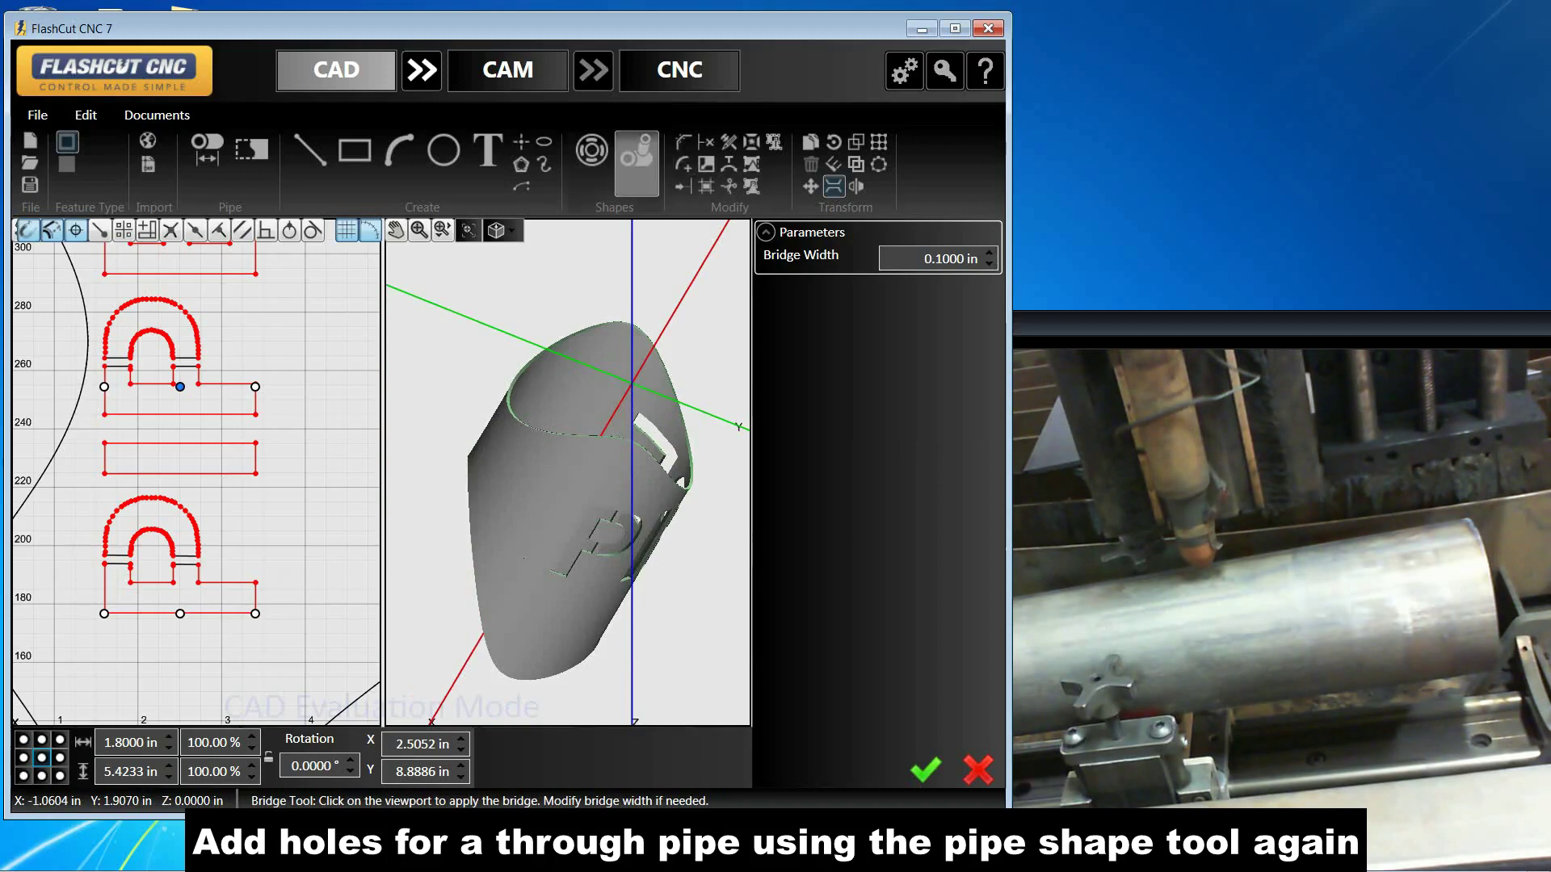
Start a through-pipe shape with 0.75 in branch OD, 115° angle, 10° wrap angle, 3 in longitudinal offset and 0.03 in clearance
{"action": "left_click", "coordinate": [636, 162]}
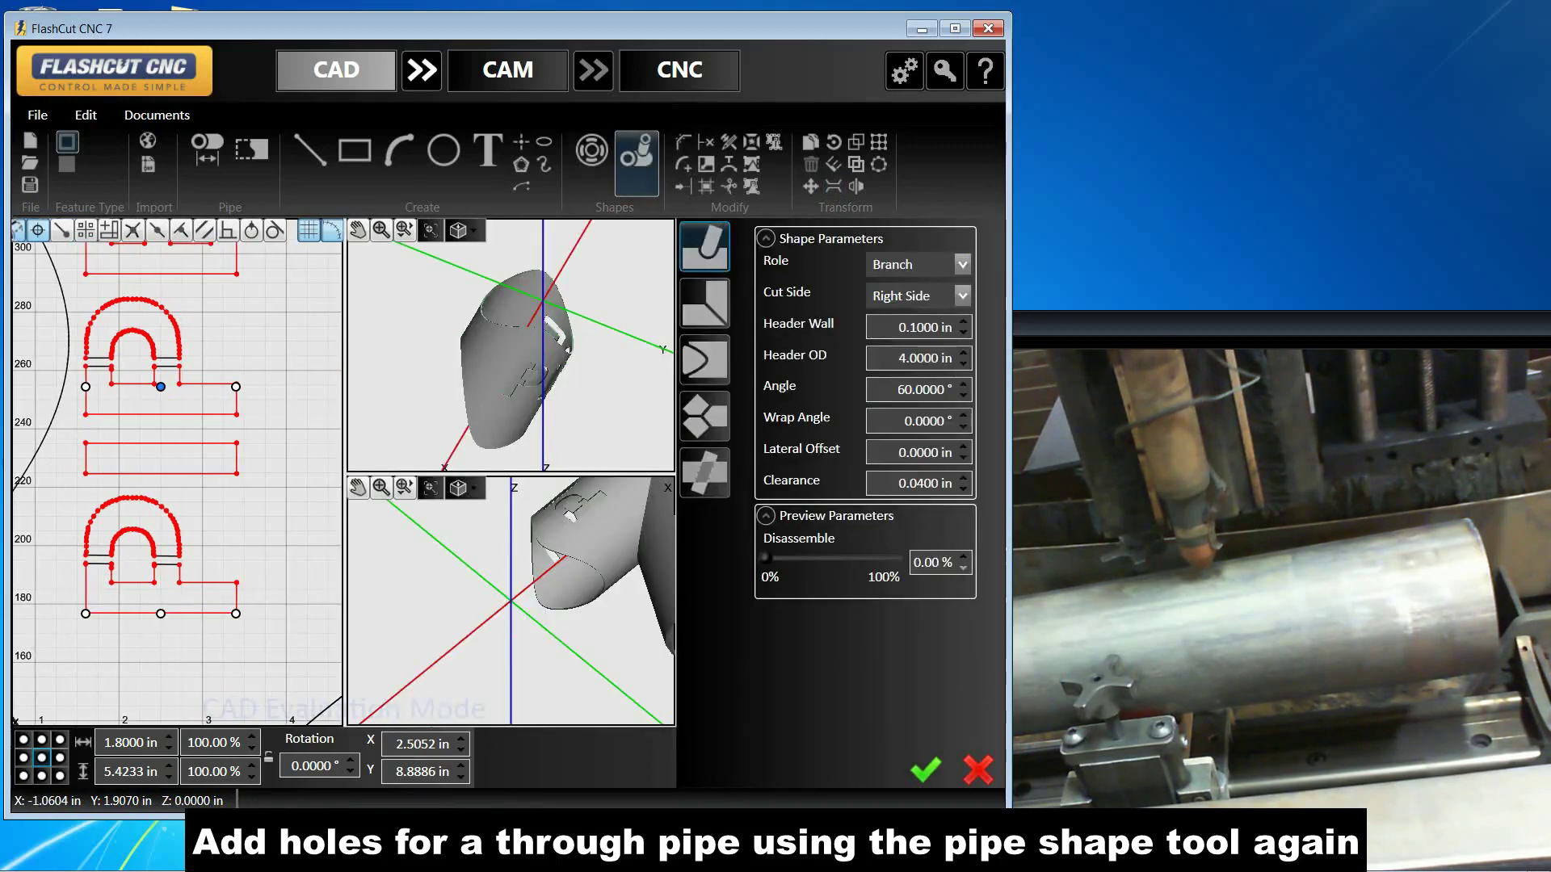
{"action": "left_click", "coordinate": [705, 472]}
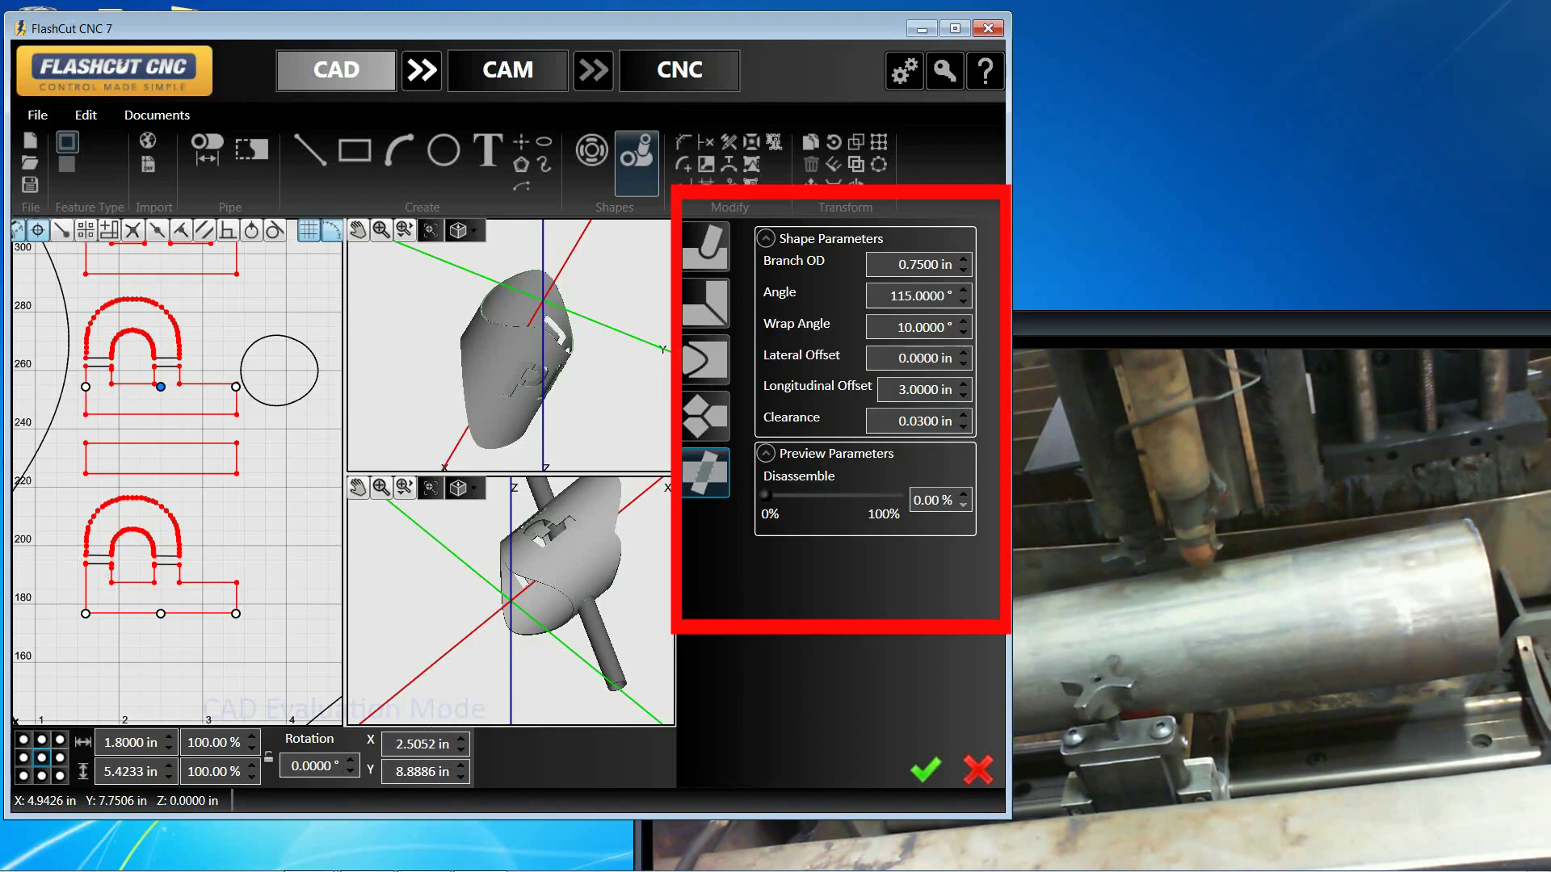
{"action": "scroll", "coordinate": [291, 495], "scroll_direction": "down", "scroll_amount": 3}
{"action": "scroll", "coordinate": [277, 368], "scroll_direction": "down", "scroll_amount": 3}
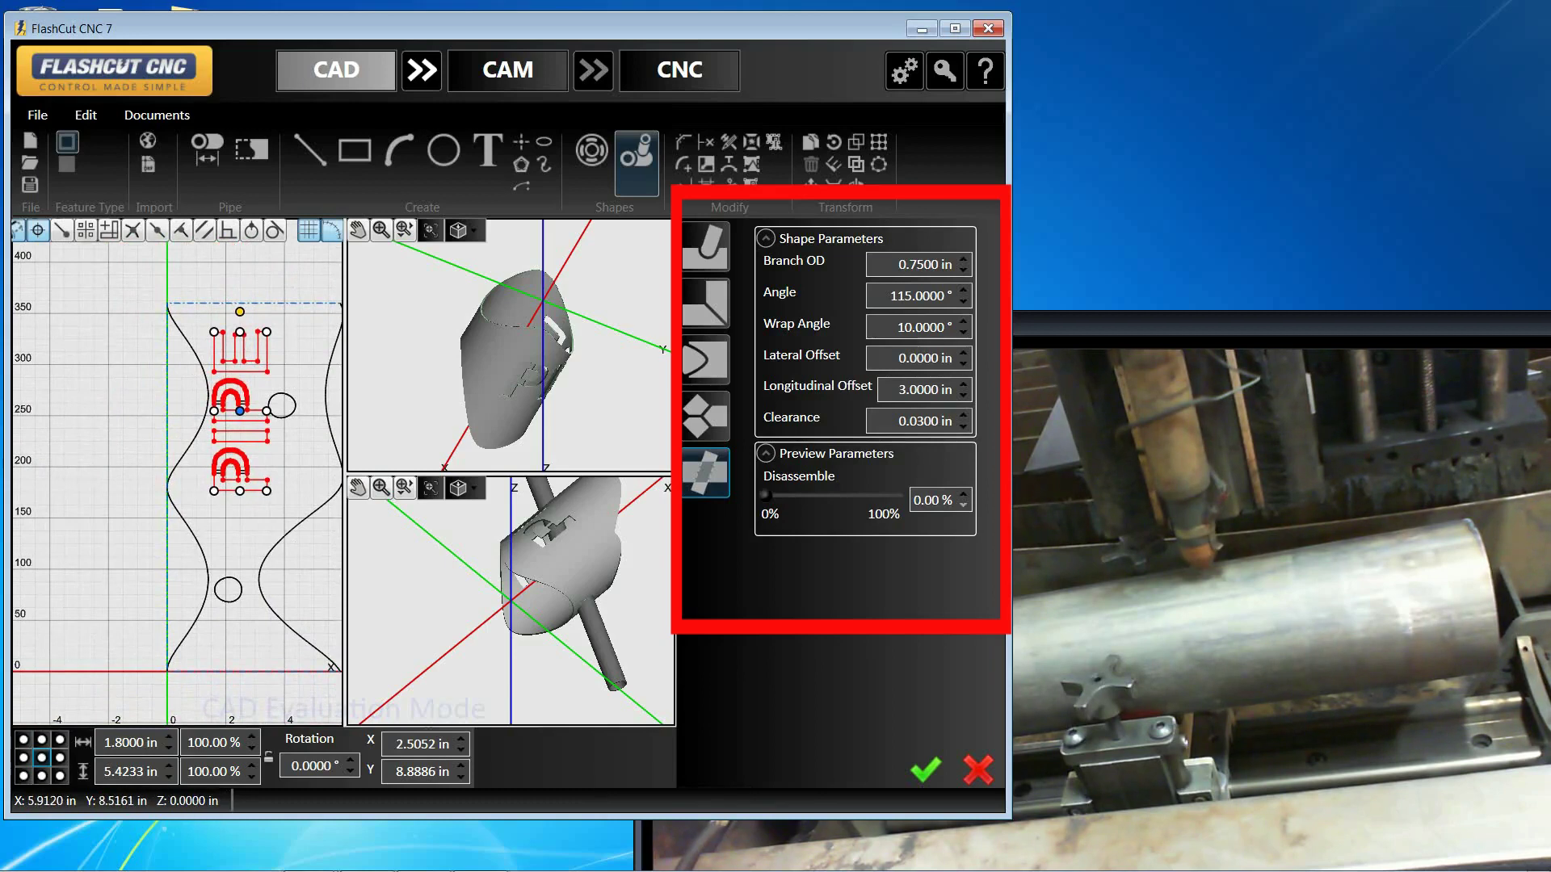
{"action": "scroll", "coordinate": [231, 404], "scroll_direction": "up", "scroll_amount": 1}
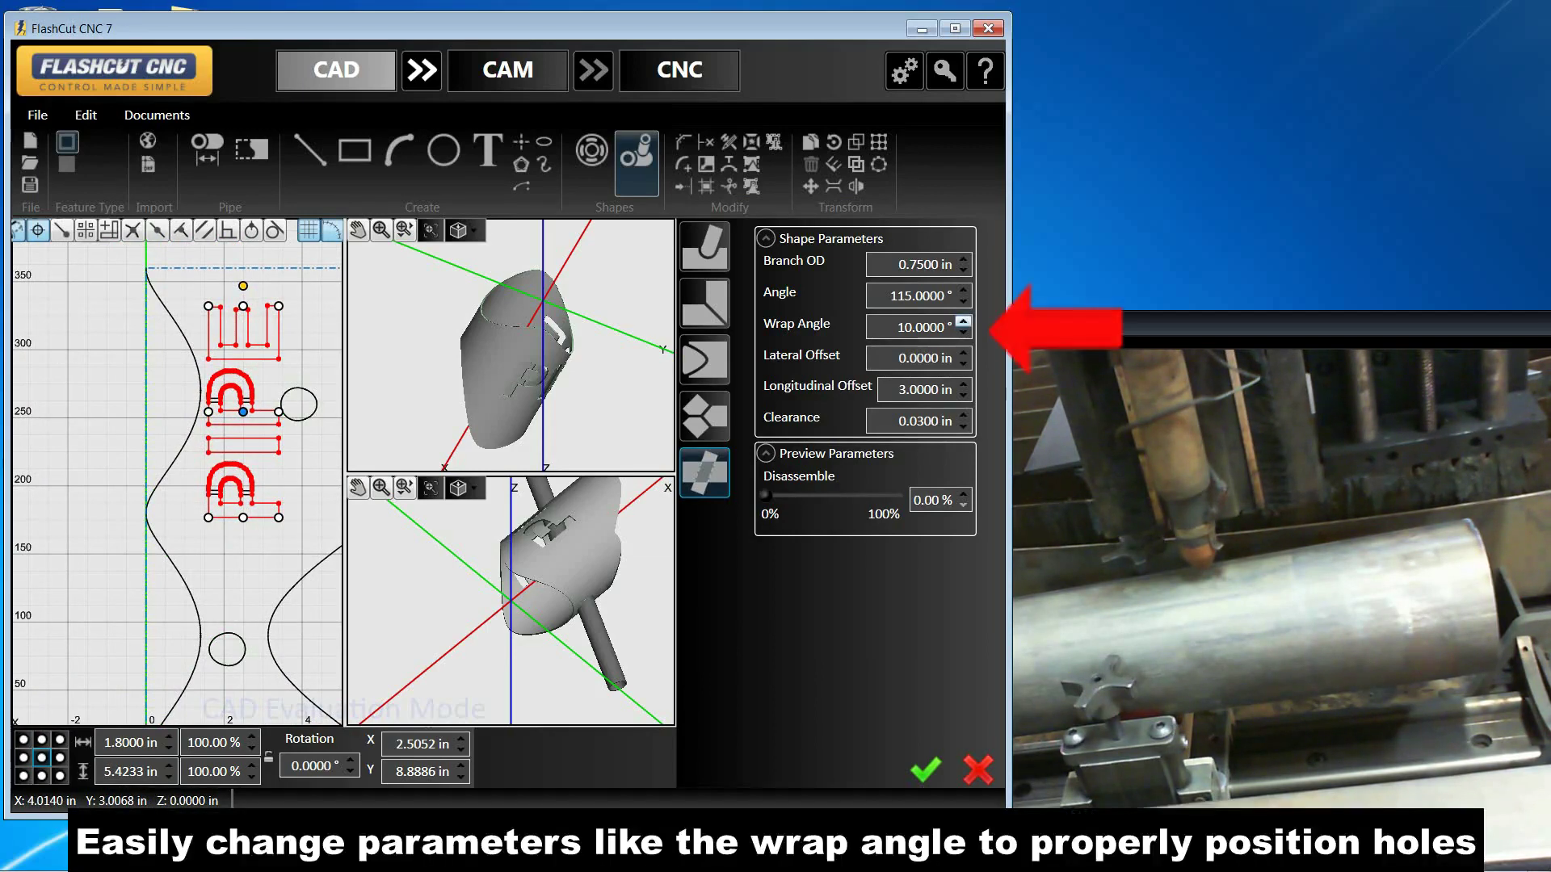
Try different wrap angles for the through-pipe holes and set the wrap angle to 0°
{"action": "left_click", "coordinate": [963, 322]}
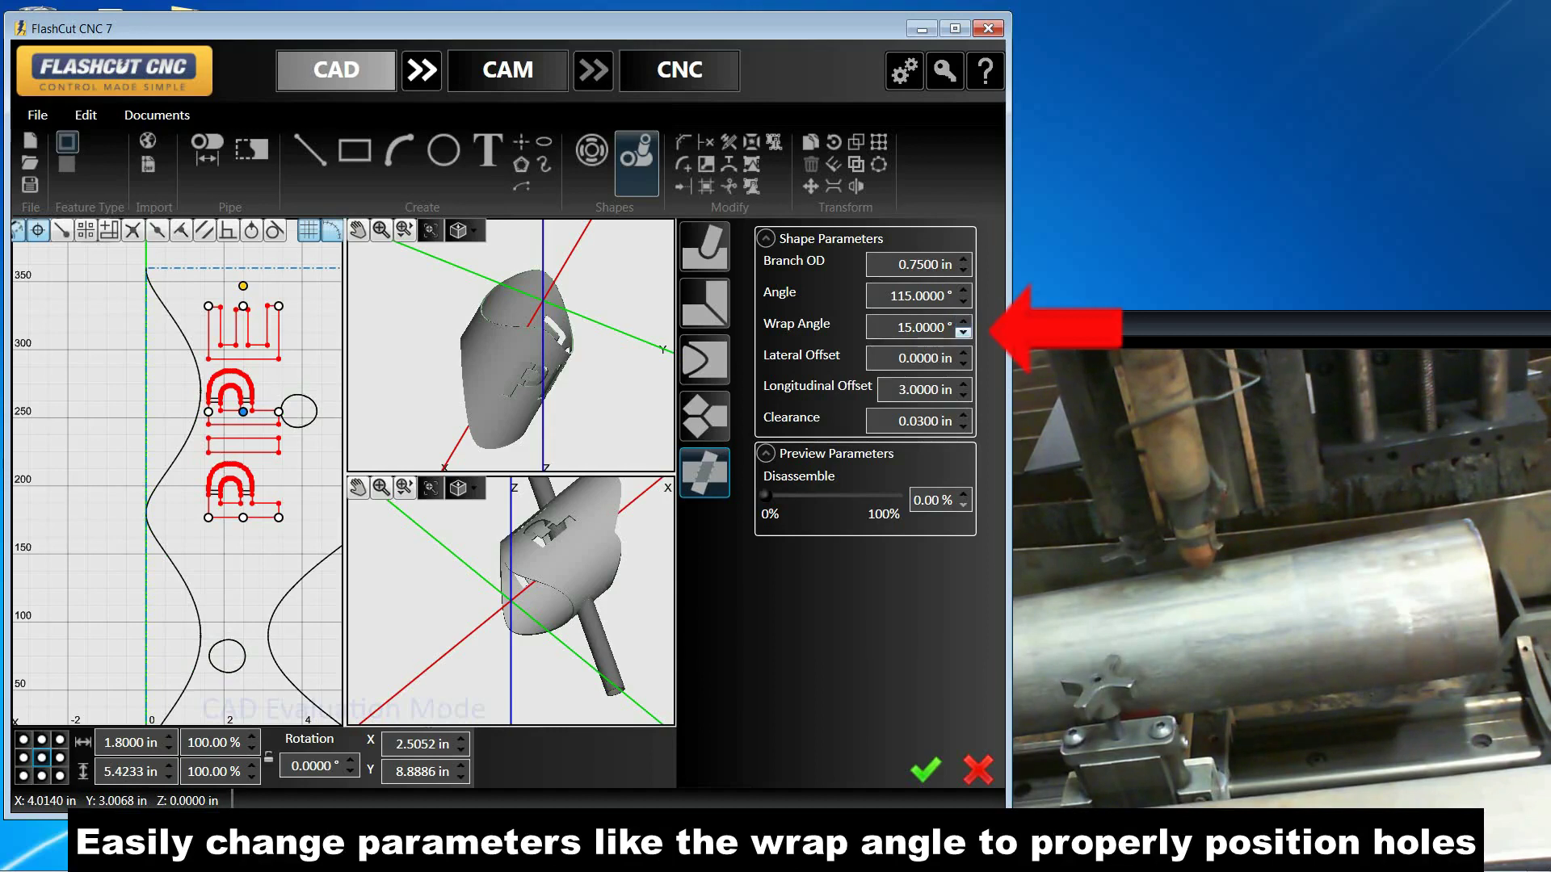
{"action": "left_click", "coordinate": [963, 332]}
{"action": "left_click", "coordinate": [963, 332]}
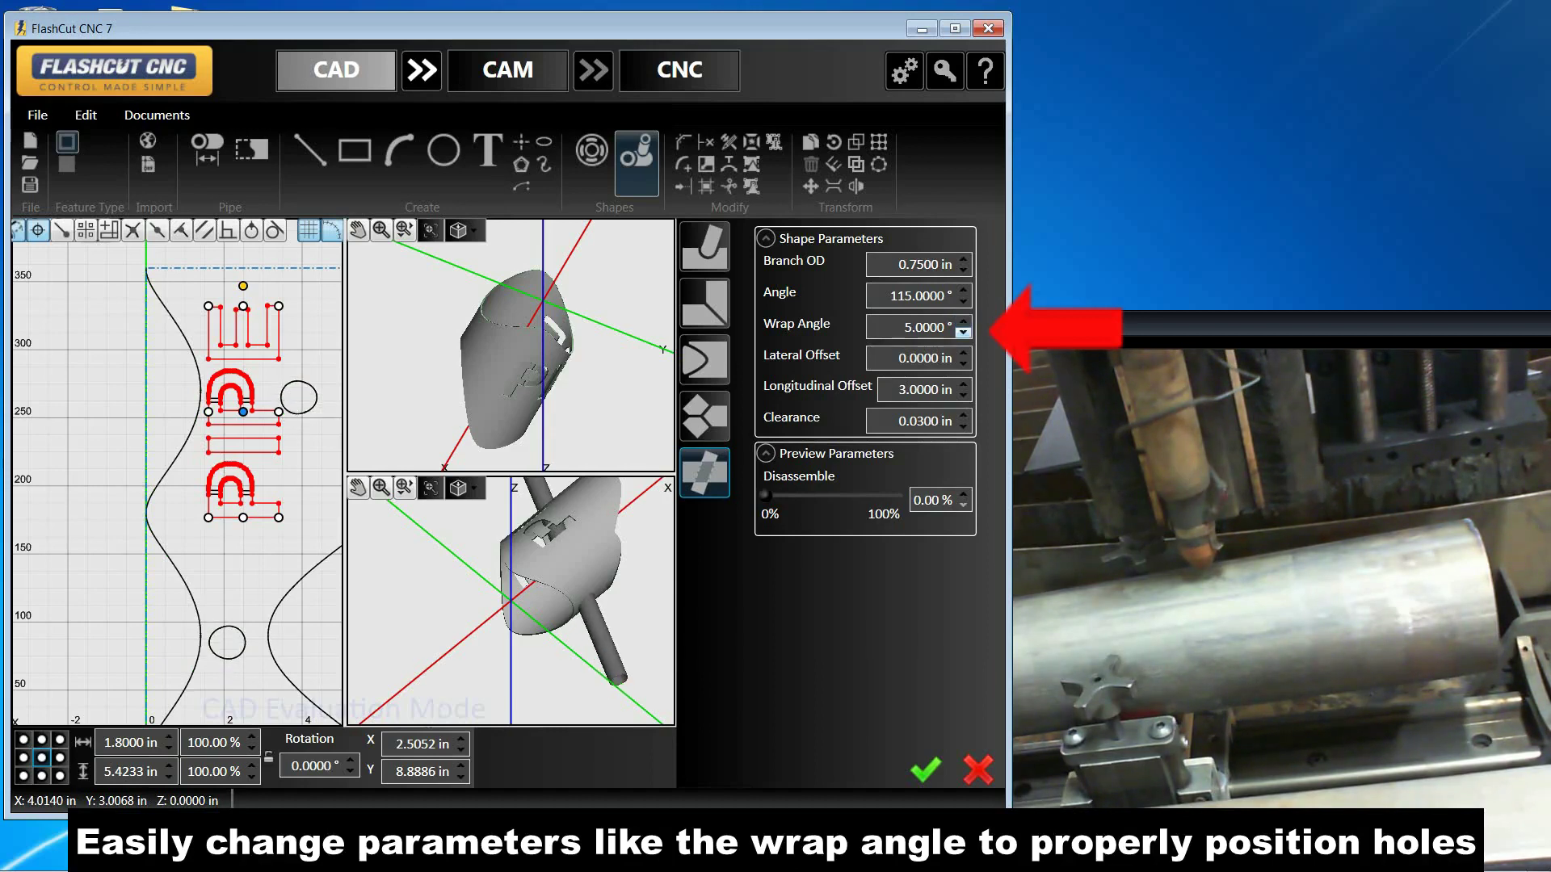
{"action": "left_click", "coordinate": [963, 332]}
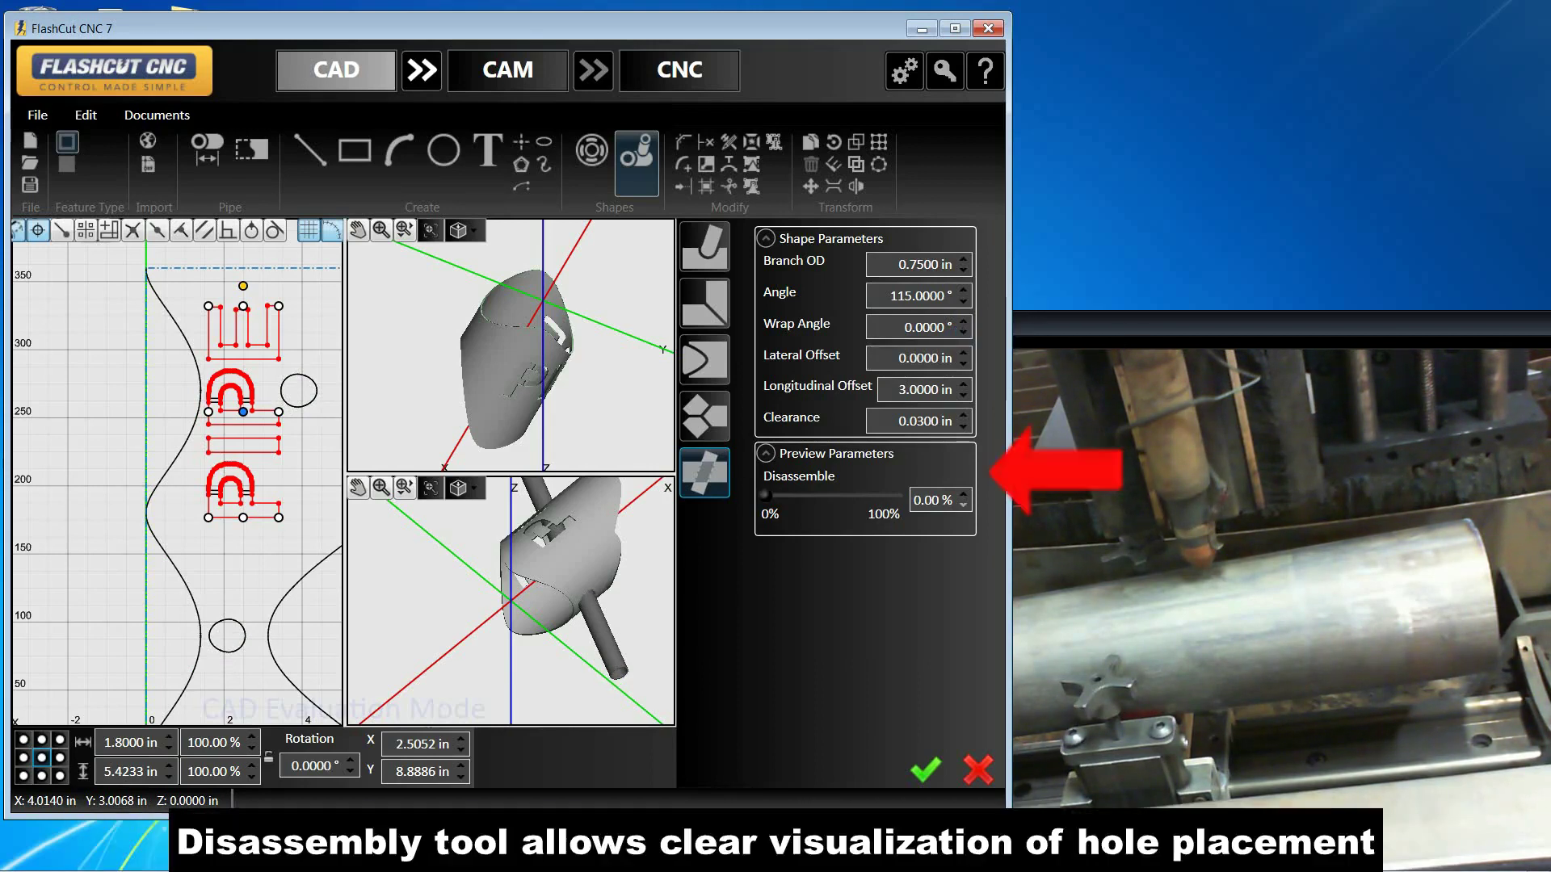
Check the hole placement with the disassembly preview at up to 100% and apply the through-pipe holes
{"action": "left_click_drag", "start_coordinate": [766, 495], "coordinate": [895, 496]}
{"action": "middle_click_drag", "start_coordinate": [469, 597], "coordinate": [626, 544]}
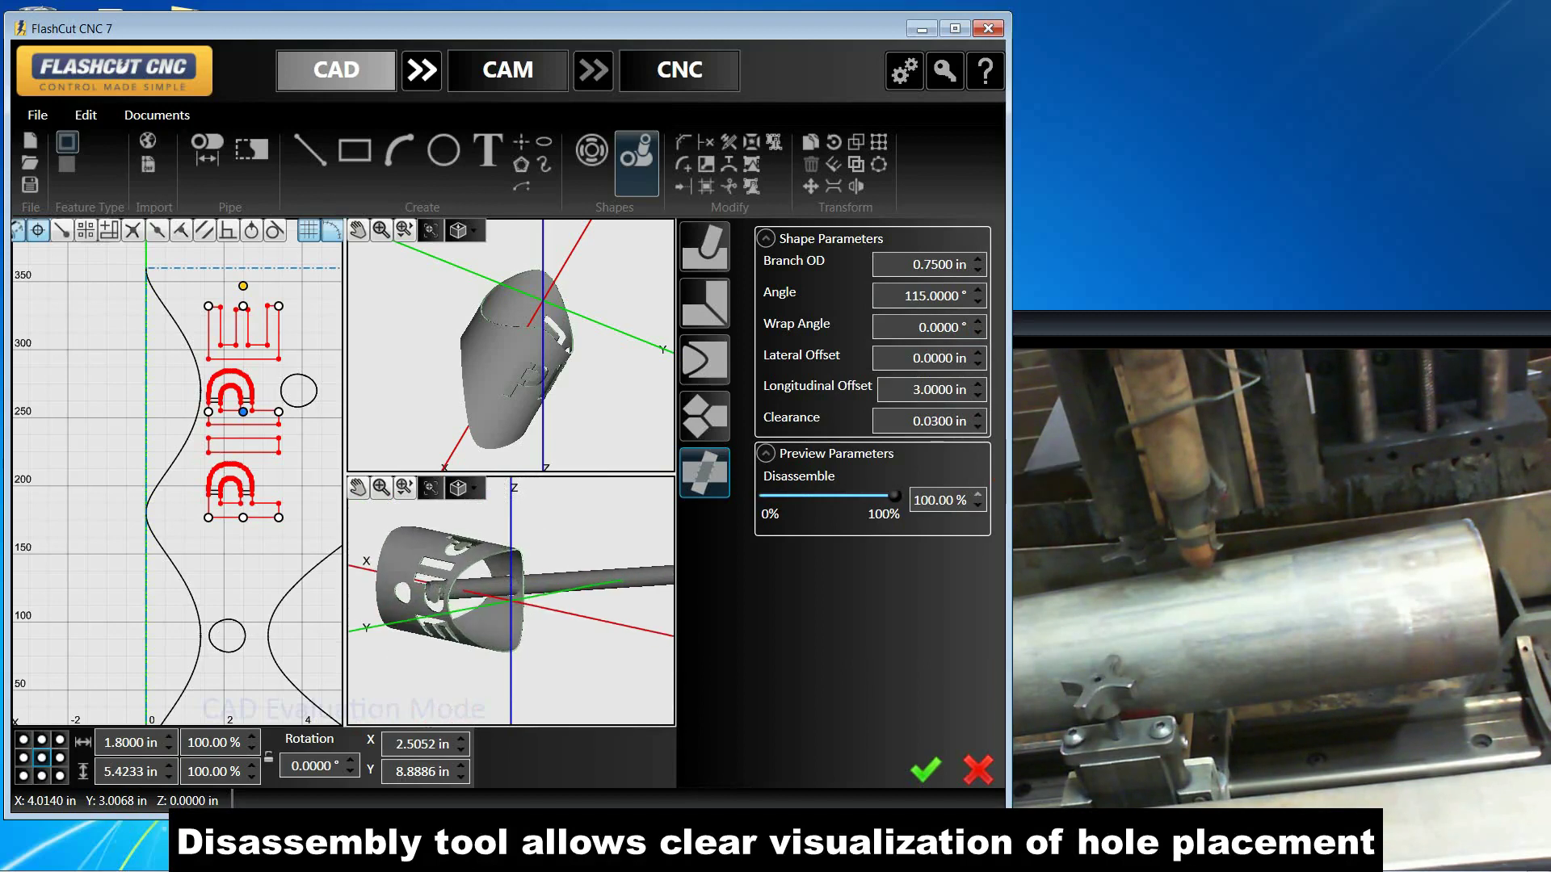
{"action": "left_click_drag", "start_coordinate": [894, 495], "coordinate": [796, 495]}
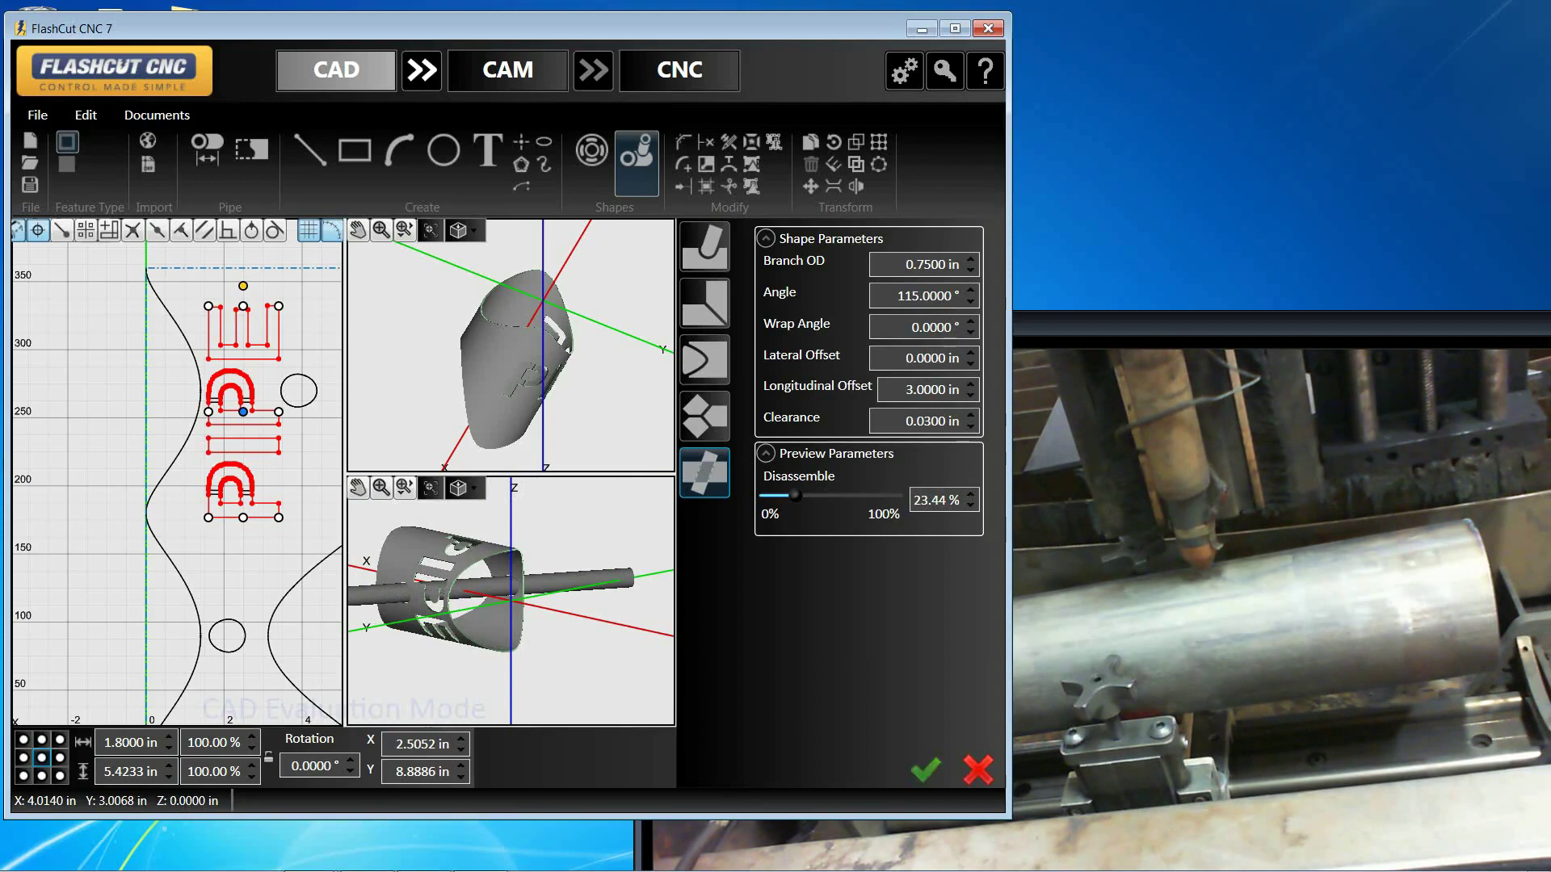
{"action": "left_click", "coordinate": [925, 769]}
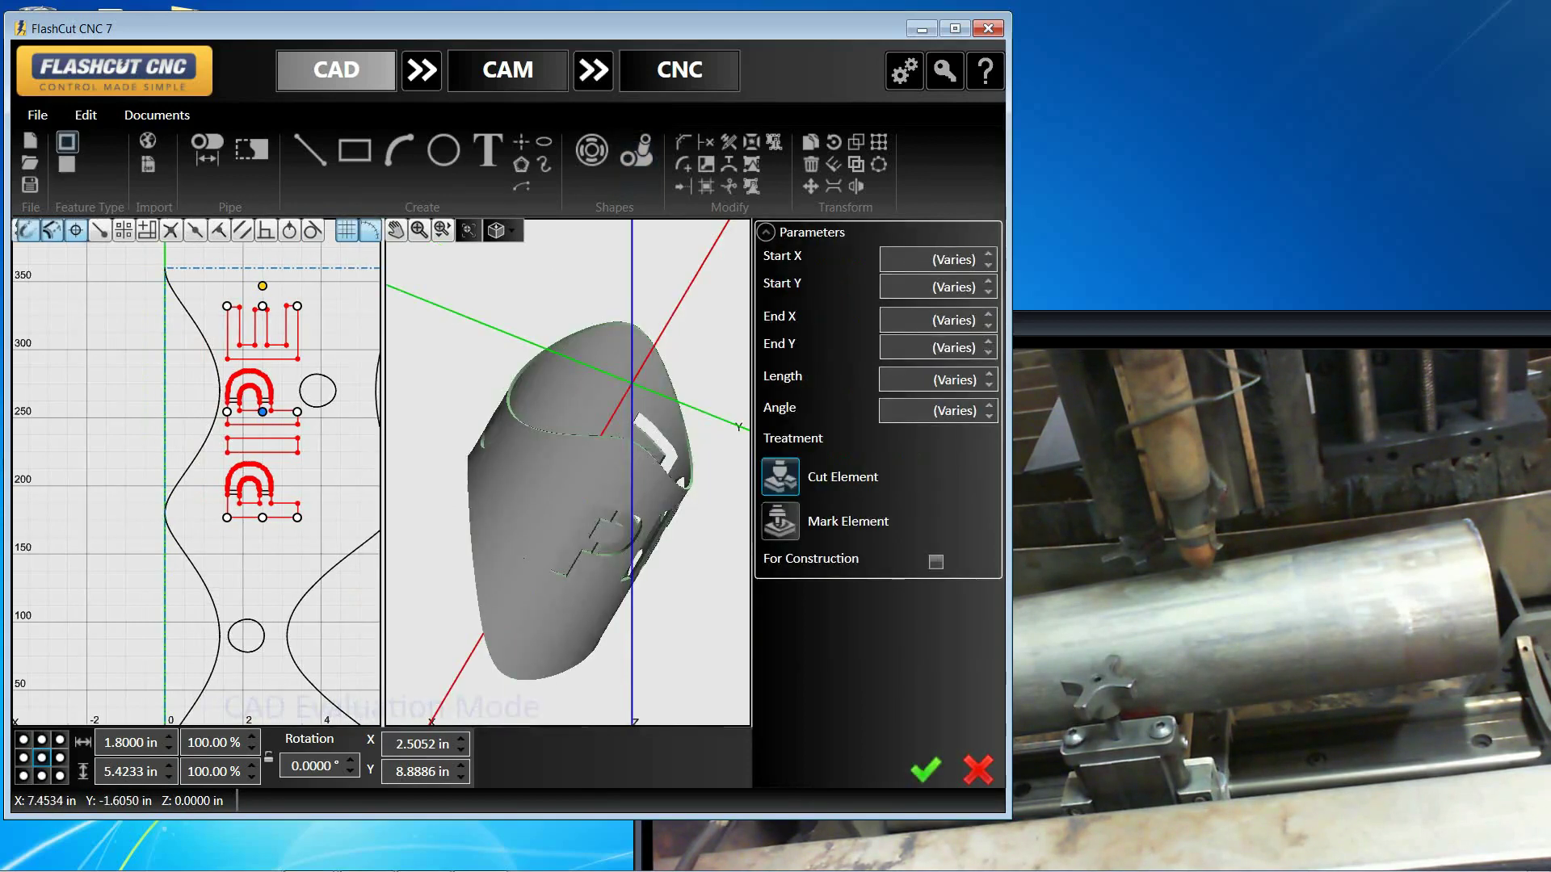
Verify the solid pipe from several angles and send the design to CAM to generate its toolpaths
{"action": "middle_click_drag", "start_coordinate": [548, 483], "coordinate": [686, 478]}
{"action": "middle_click_drag", "start_coordinate": [588, 500], "coordinate": [685, 493]}
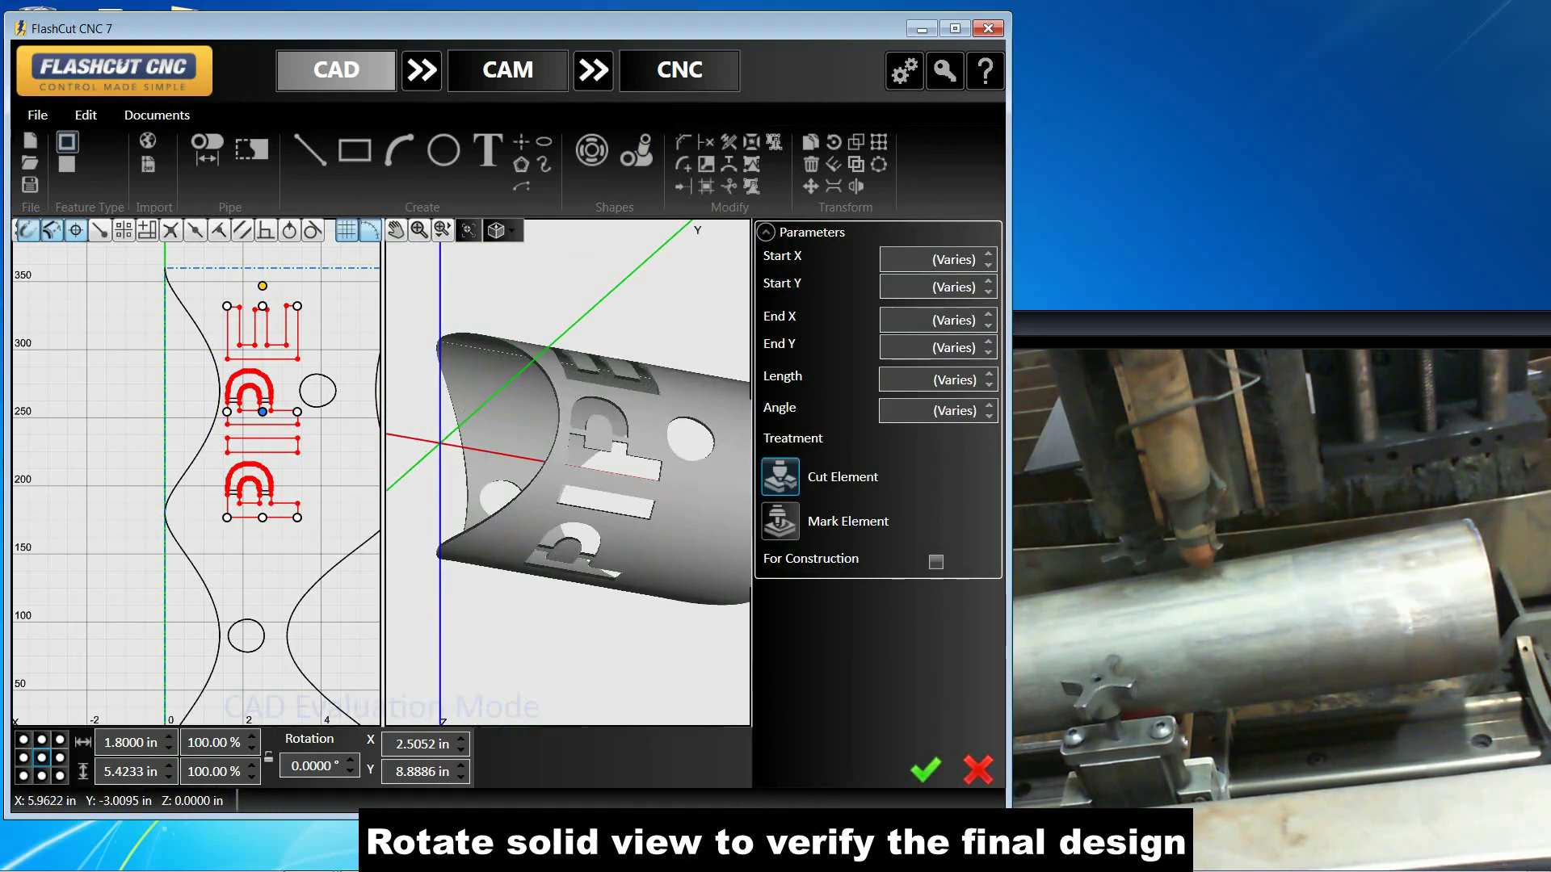
{"action": "scroll", "coordinate": [687, 520], "scroll_direction": "down", "scroll_amount": 3}
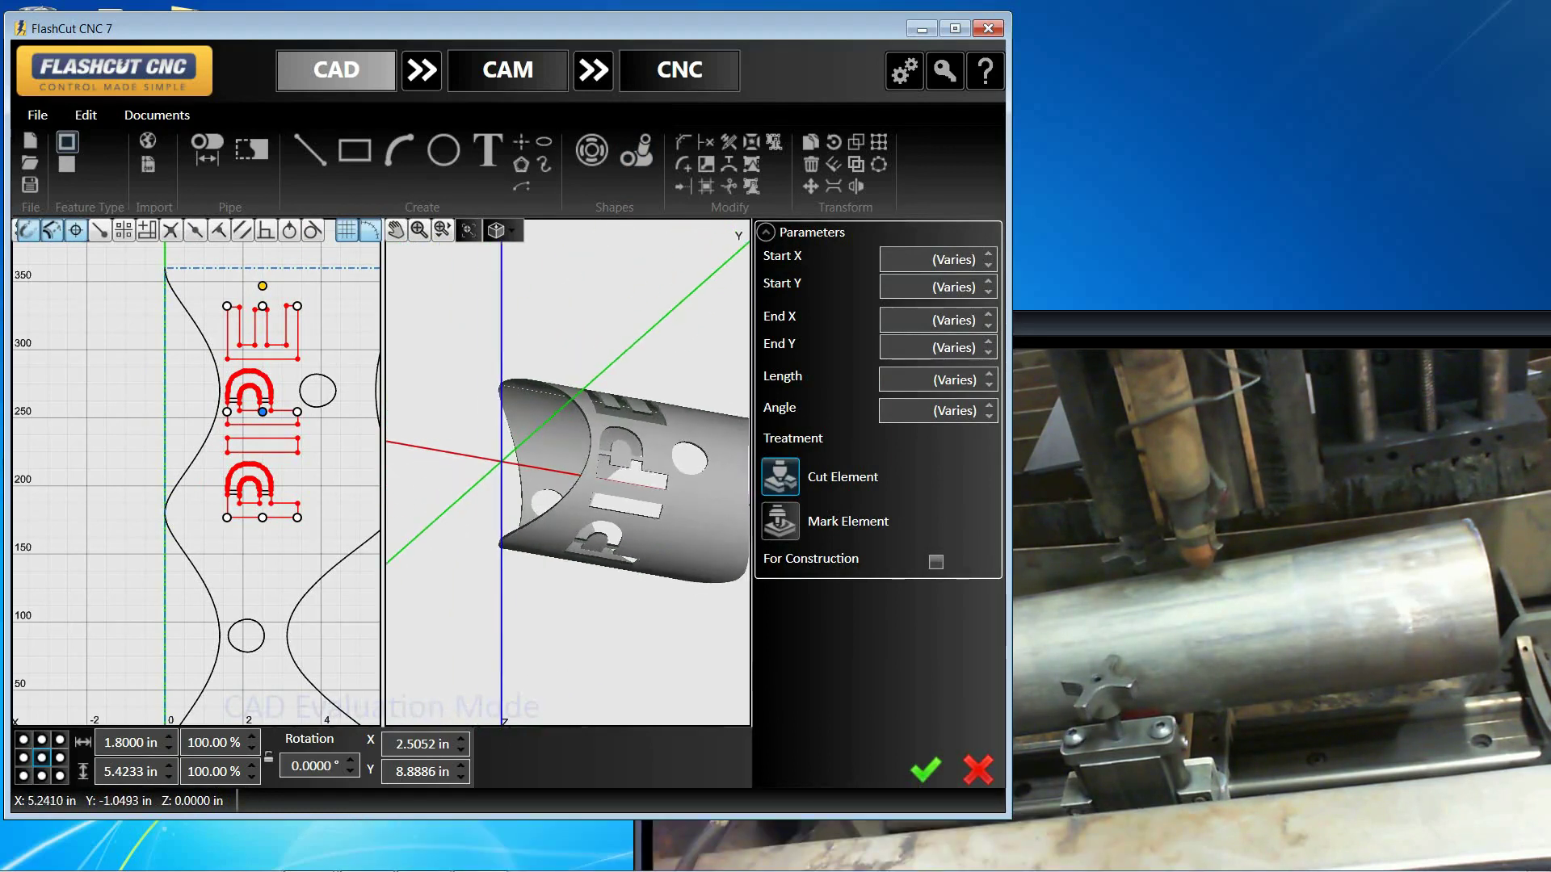
{"action": "middle_click_drag", "start_coordinate": [614, 485], "coordinate": [581, 452]}
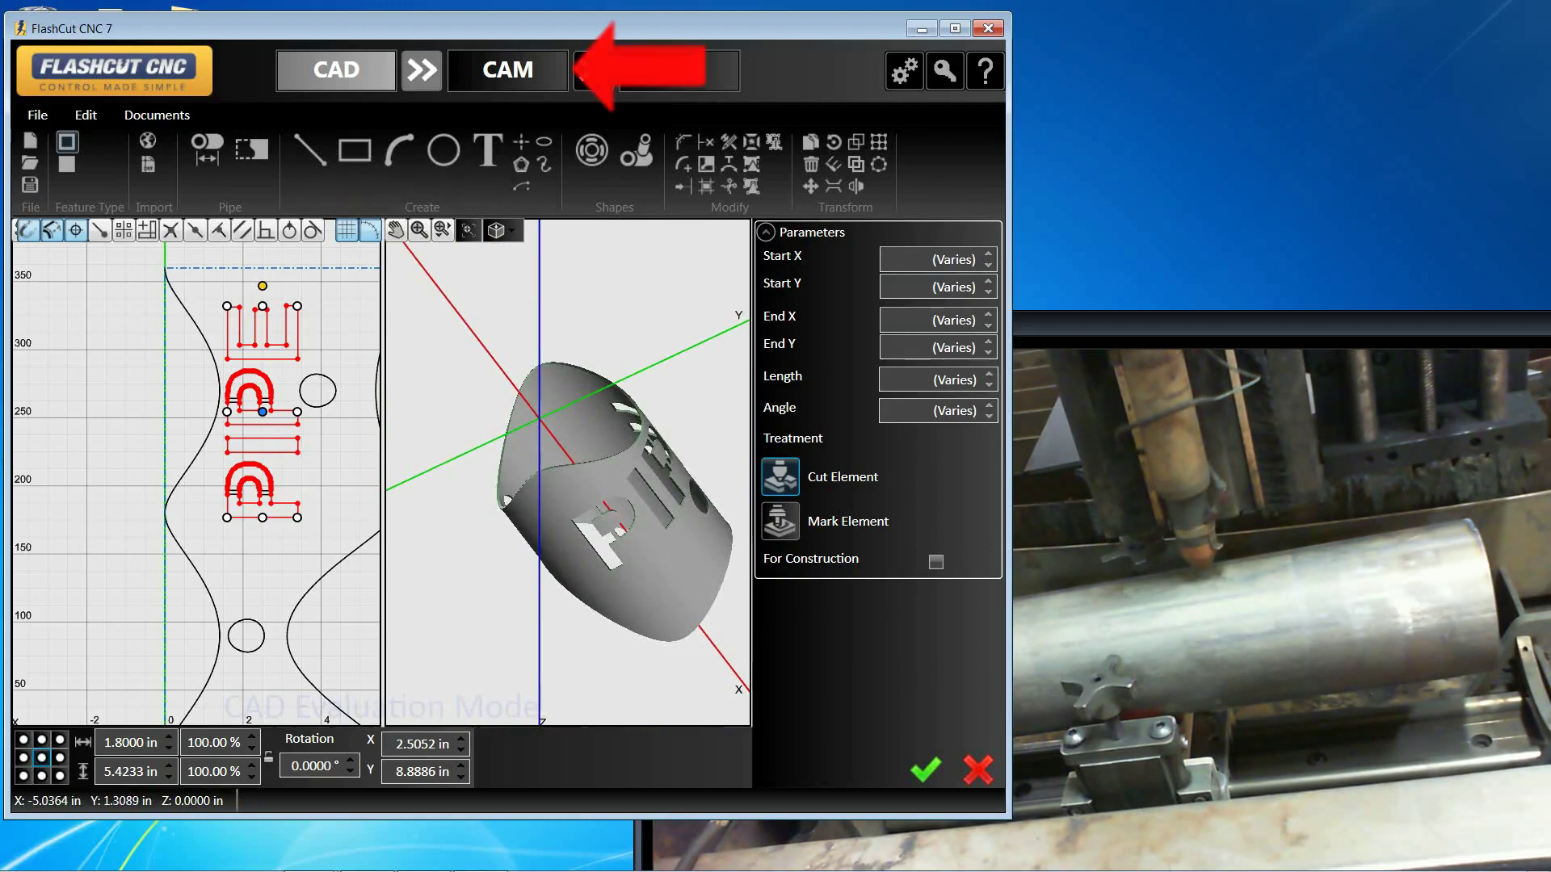
{"action": "left_click", "coordinate": [422, 71]}
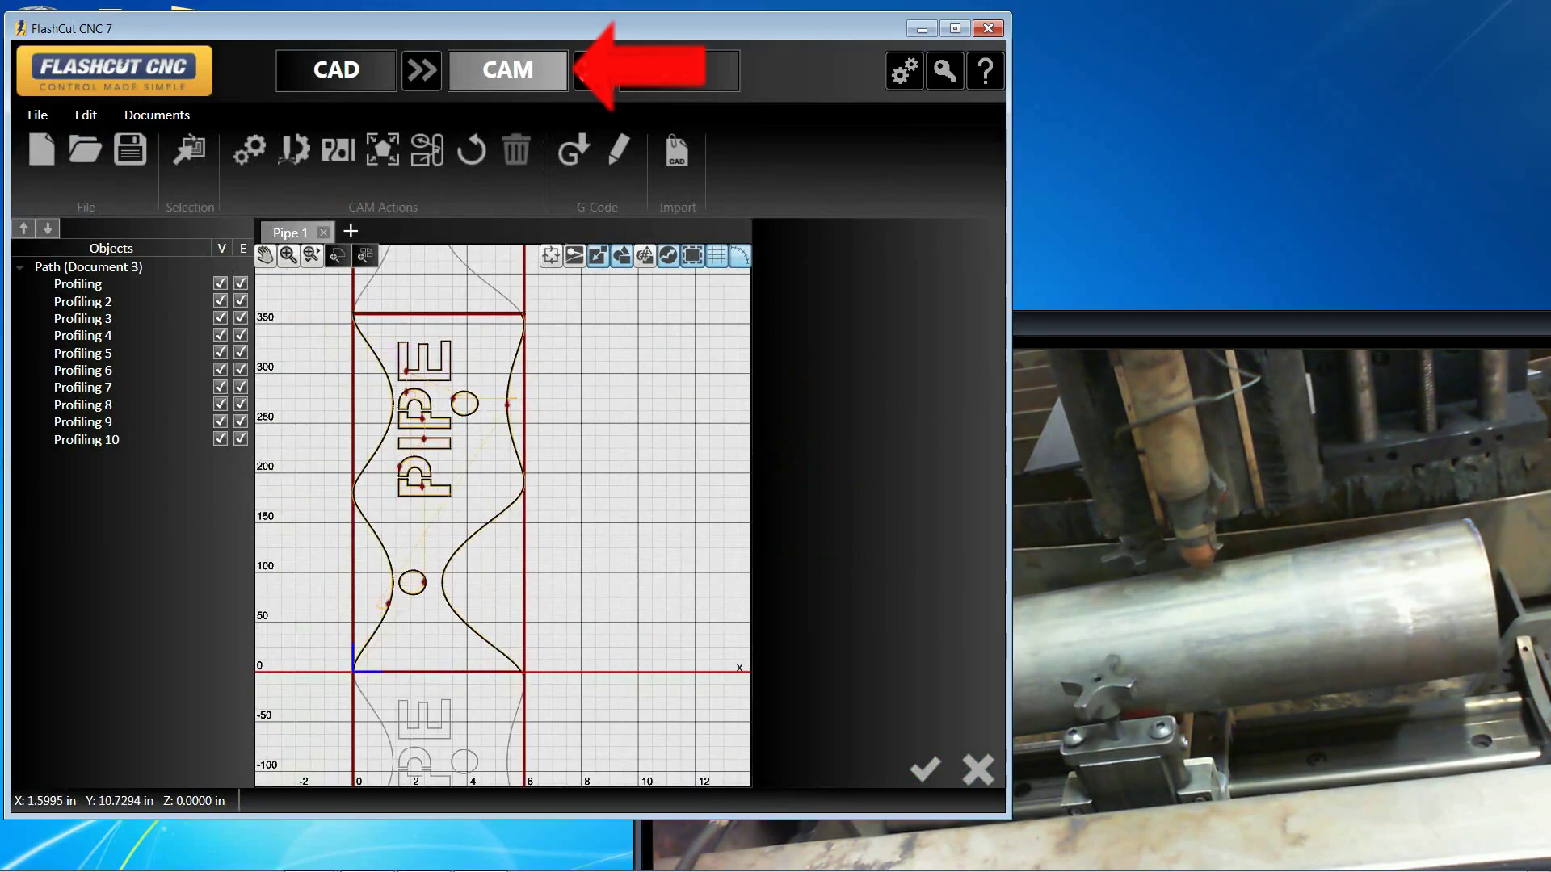
{"action": "scroll", "coordinate": [506, 383], "scroll_direction": "up", "scroll_amount": 3}
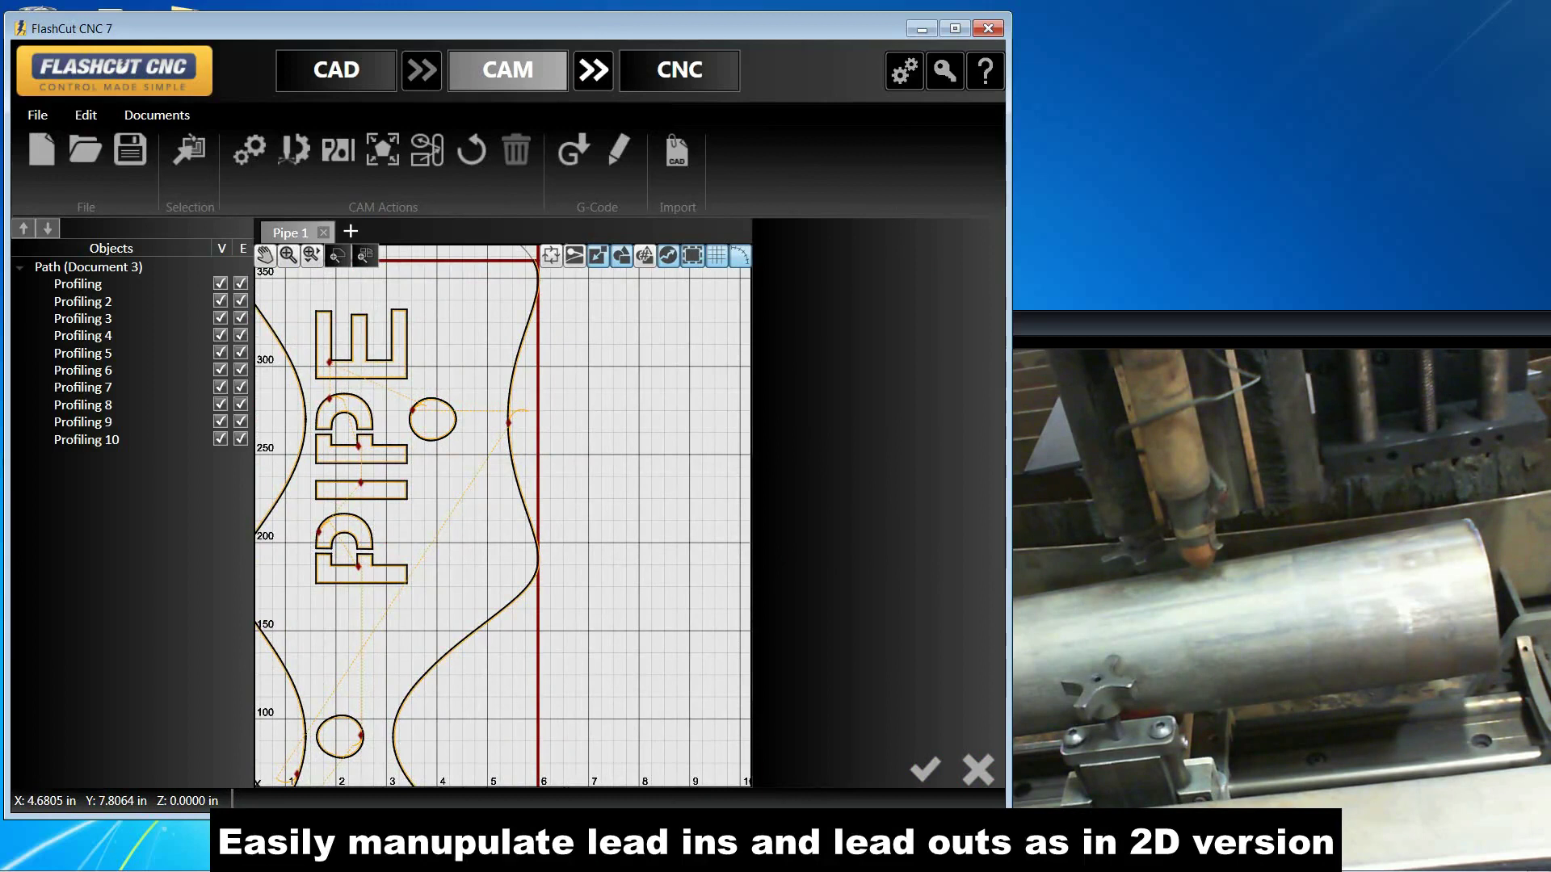
{"action": "scroll", "coordinate": [476, 495], "scroll_direction": "down", "scroll_amount": 2}
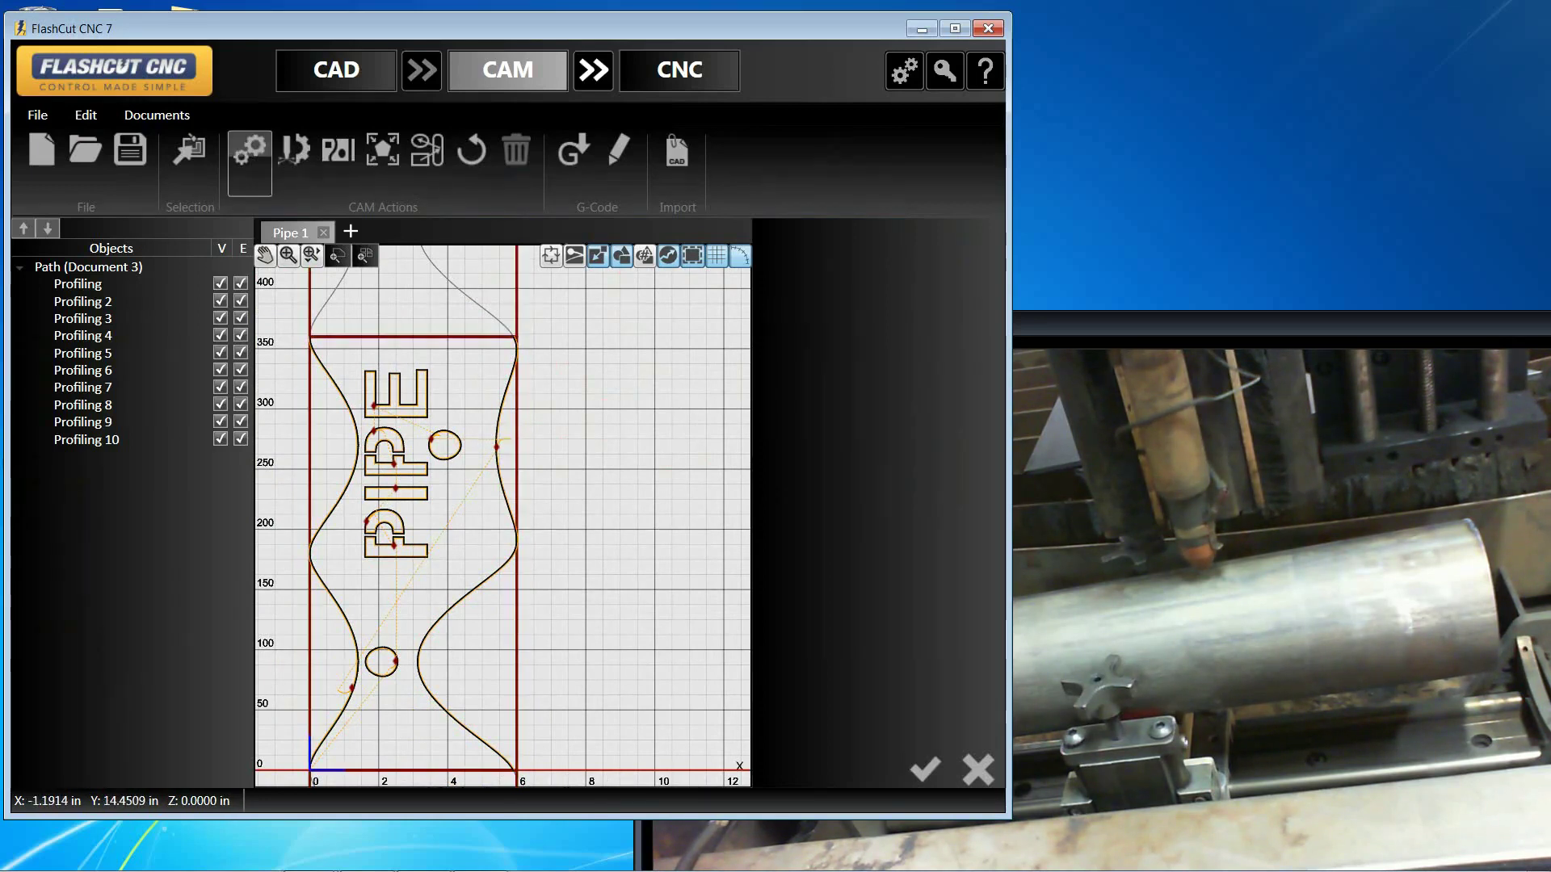
Review the plasma cut settings and confirm the job setup with the Powermax65 cutting fabhead and Mild Steel material
{"action": "left_click", "coordinate": [294, 154]}
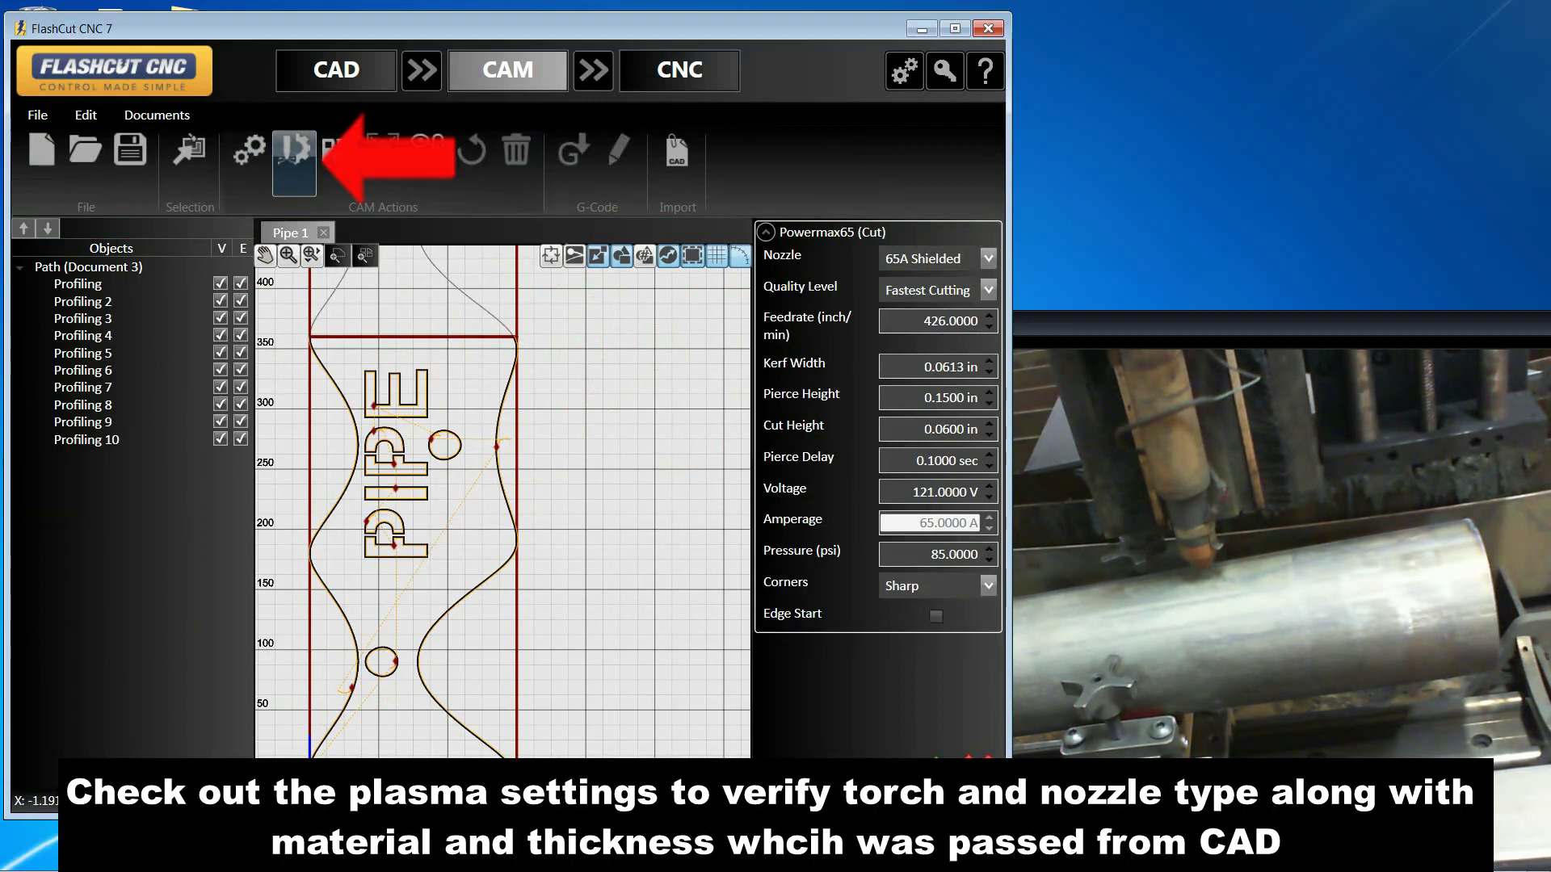
{"action": "left_click", "coordinate": [249, 153]}
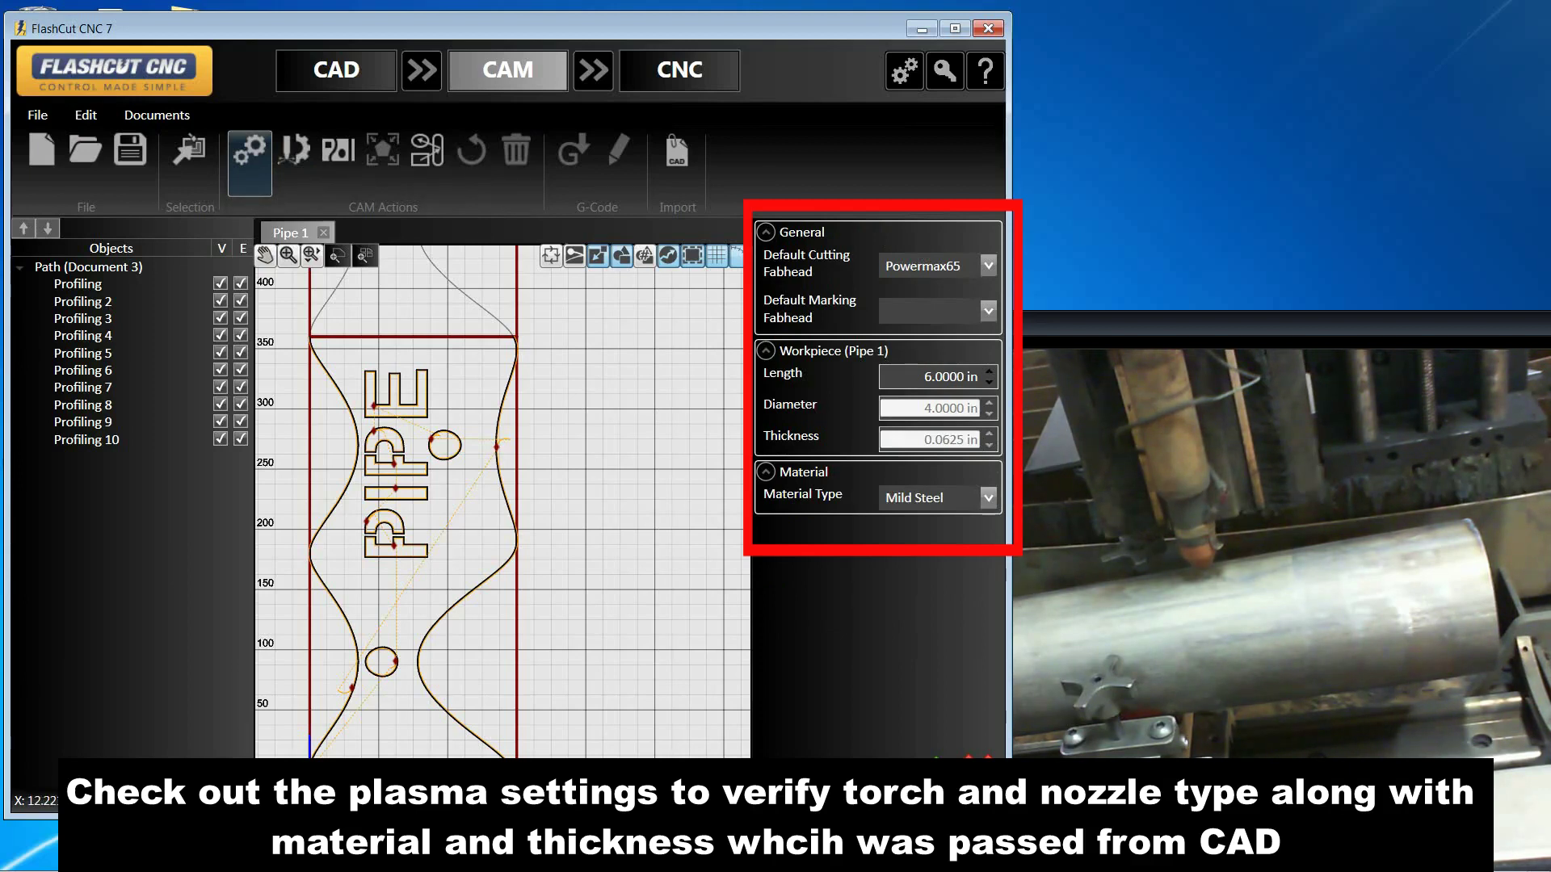
{"action": "left_click", "coordinate": [929, 771]}
Set the Powermax65 quality level to Best Quality and recheck the workpiece and material settings
{"action": "left_click", "coordinate": [294, 149]}
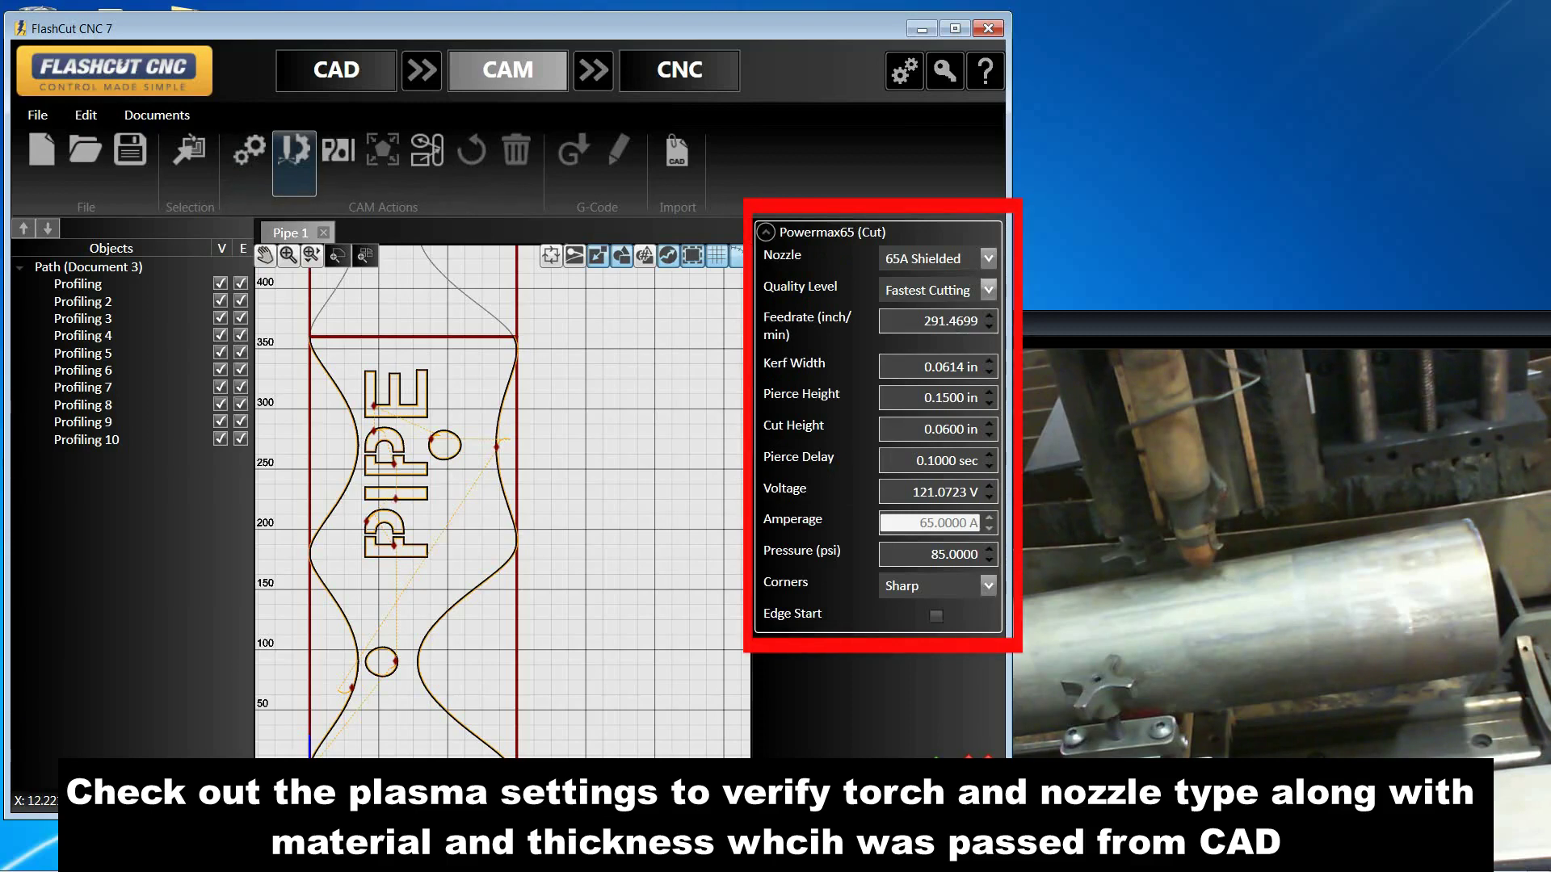
{"action": "left_click", "coordinate": [921, 310]}
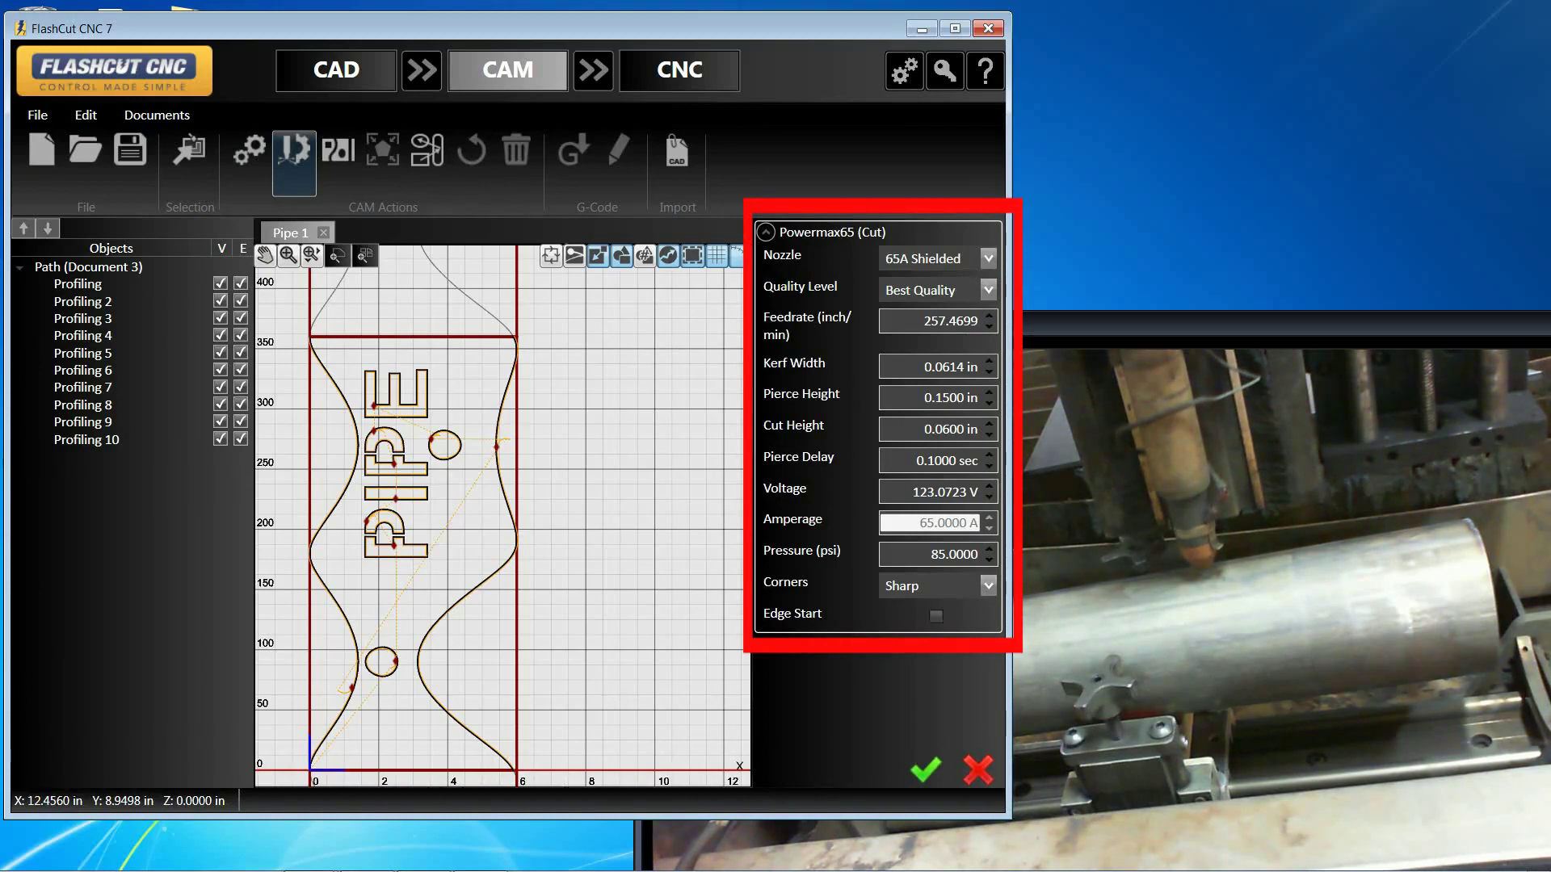
{"action": "left_click", "coordinate": [925, 769]}
{"action": "left_click", "coordinate": [250, 154]}
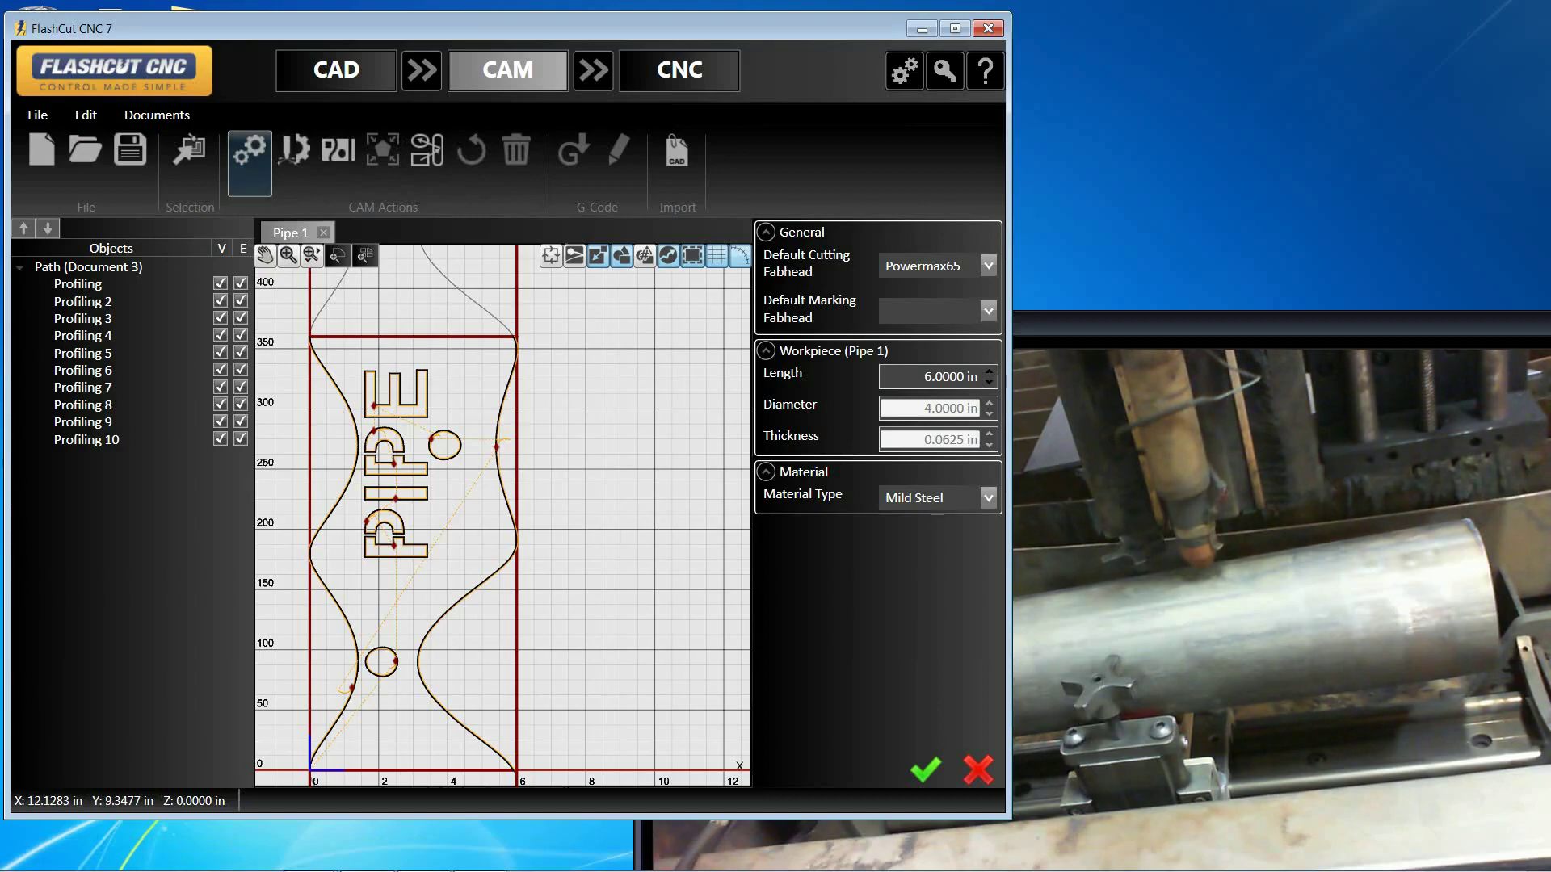
{"action": "left_click", "coordinate": [926, 770]}
Send the toolpaths to CNC control, inspect the 3D toolpath and start the cutting program
{"action": "left_click", "coordinate": [594, 71]}
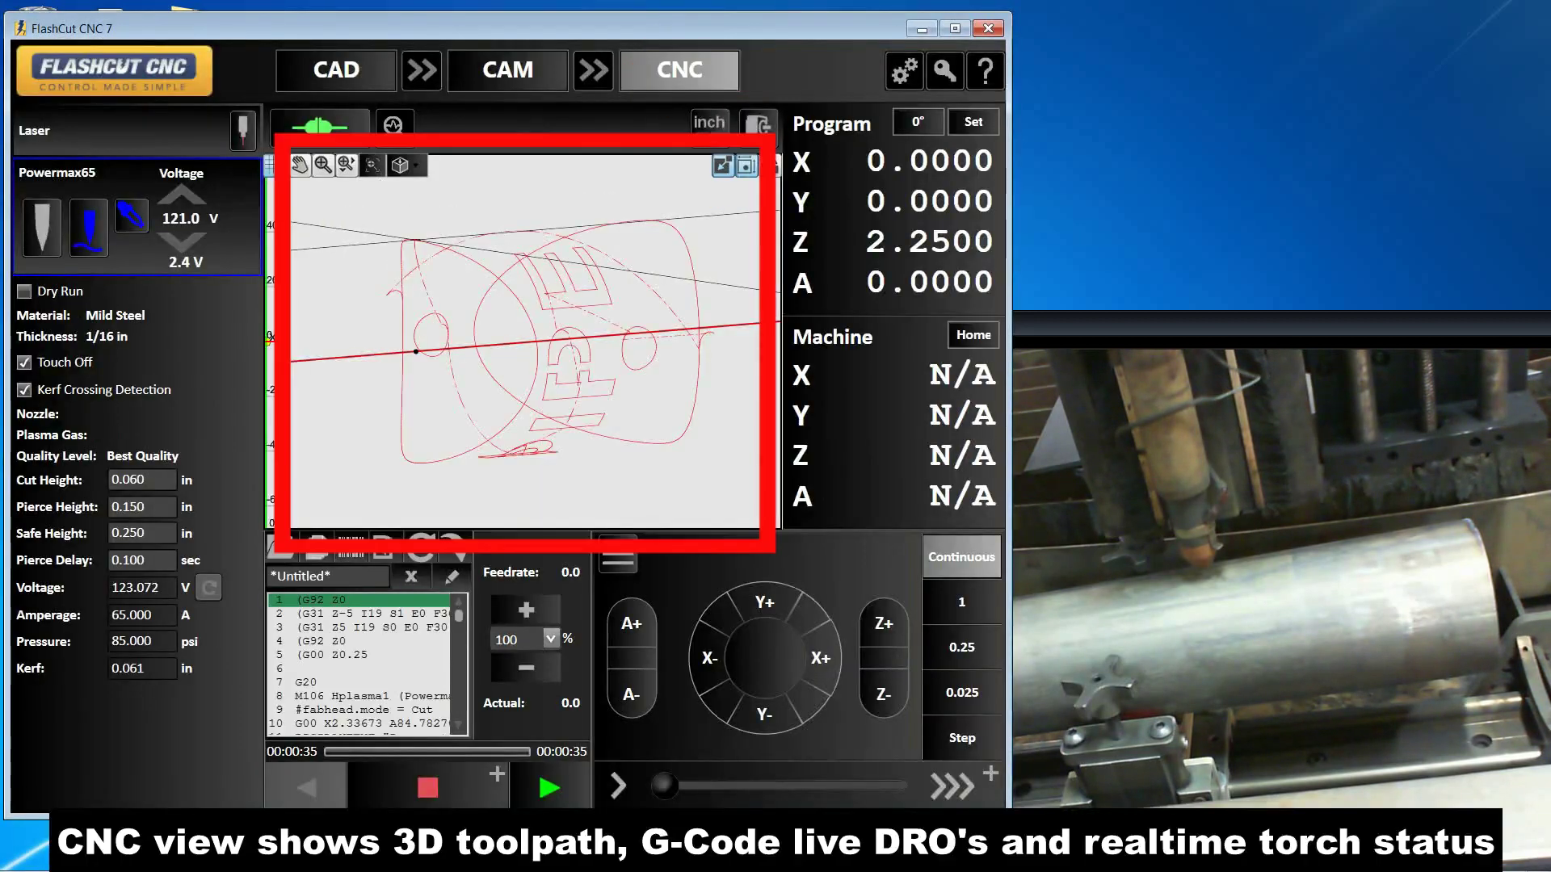
{"action": "scroll", "coordinate": [644, 338], "scroll_direction": "up", "scroll_amount": 1}
{"action": "middle_click_drag", "start_coordinate": [525, 339], "coordinate": [618, 327]}
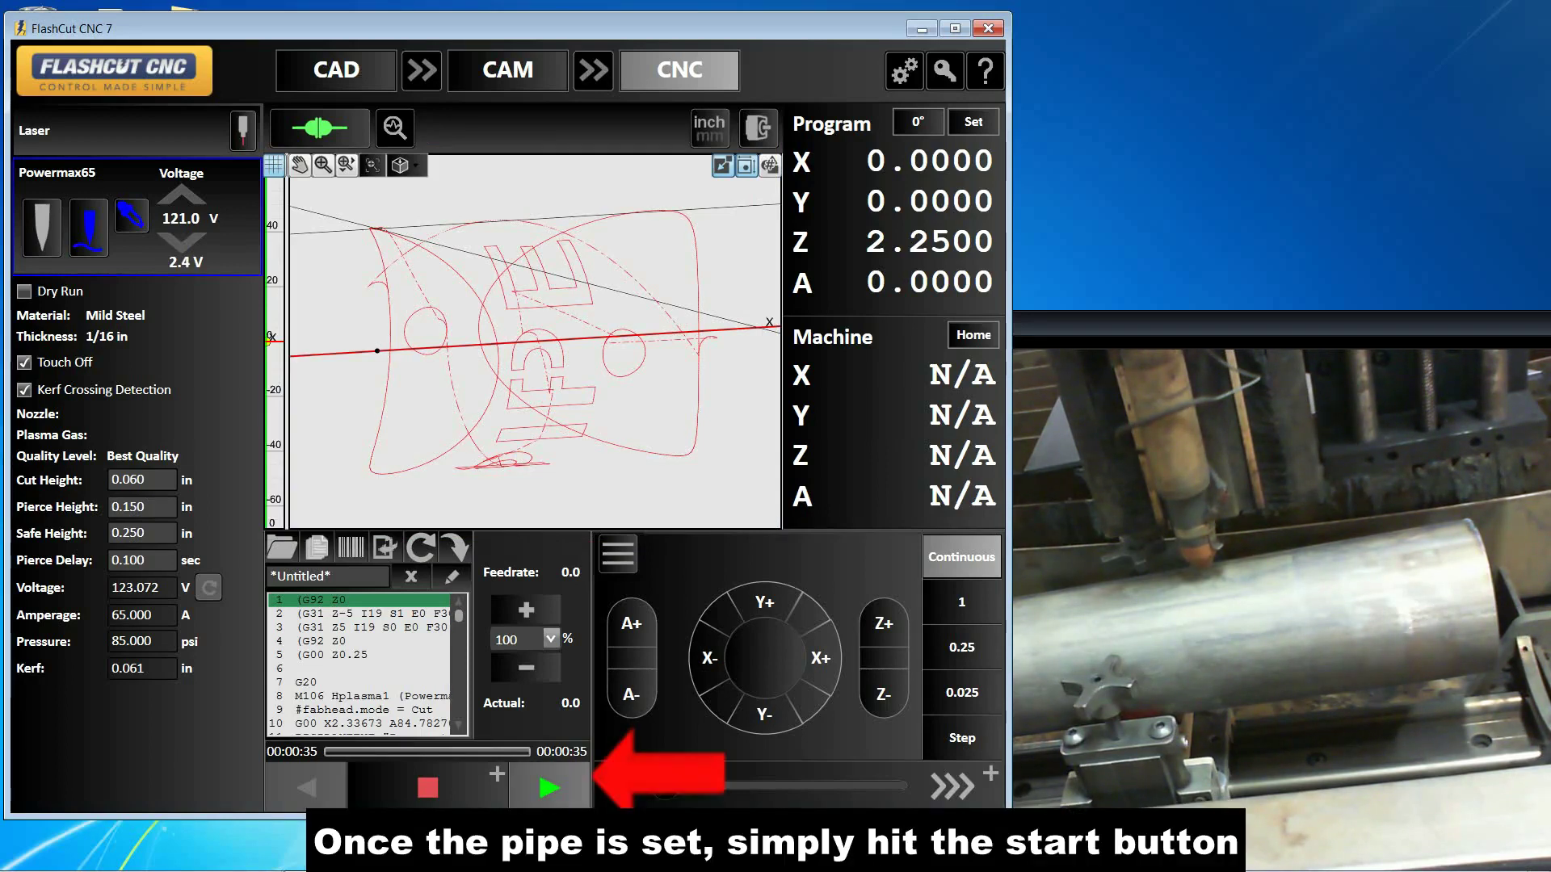
{"action": "left_click", "coordinate": [549, 788]}
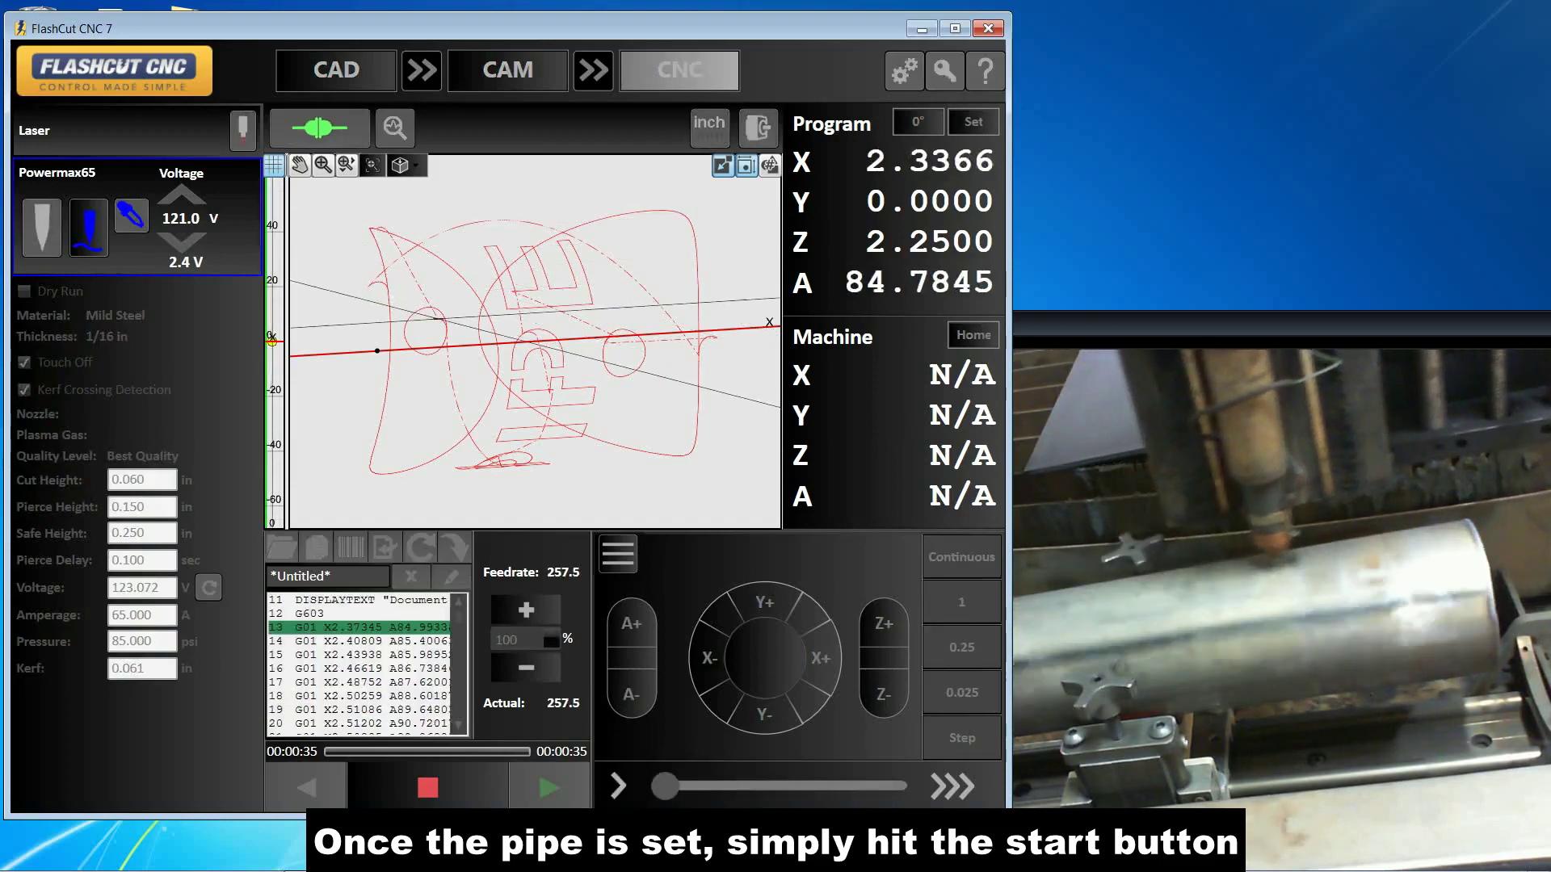